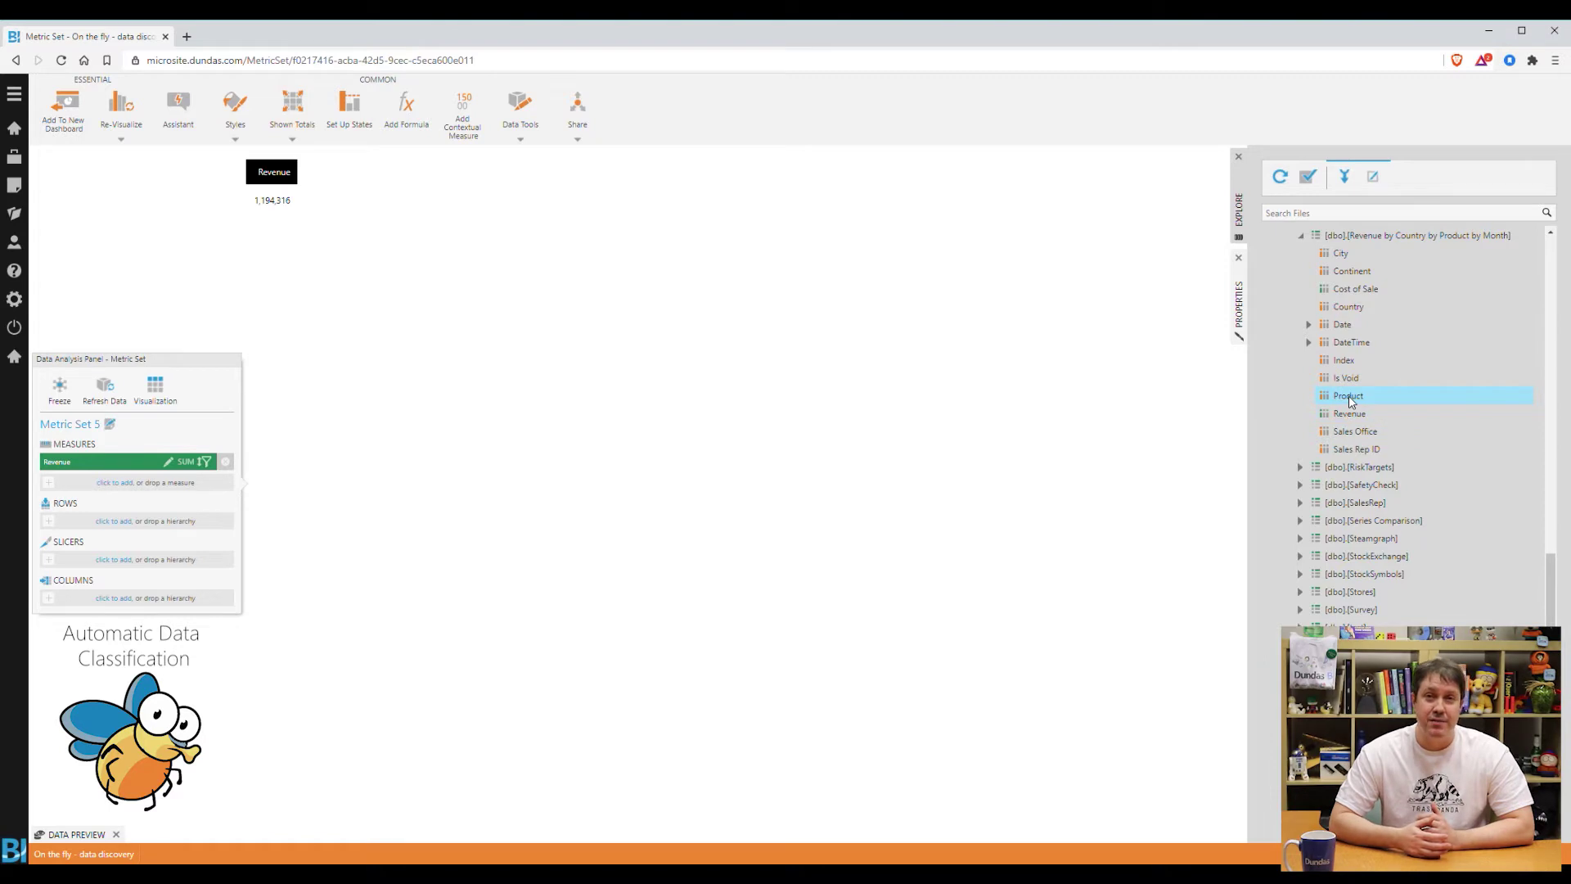
mouse_move(1349, 398)
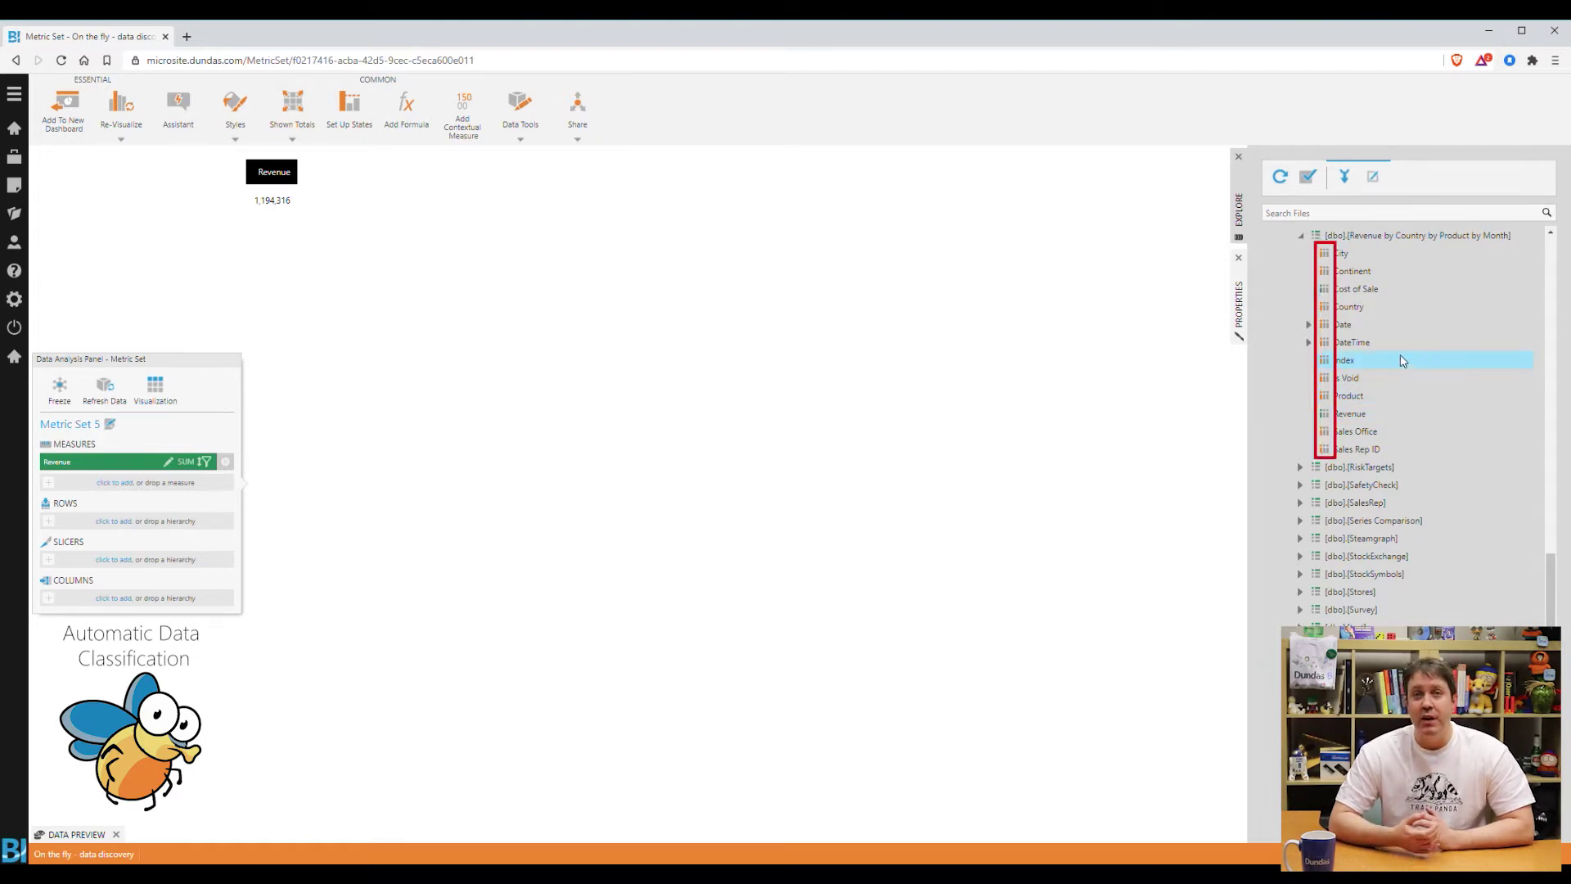
right_click(1361, 417)
left_click(1378, 432)
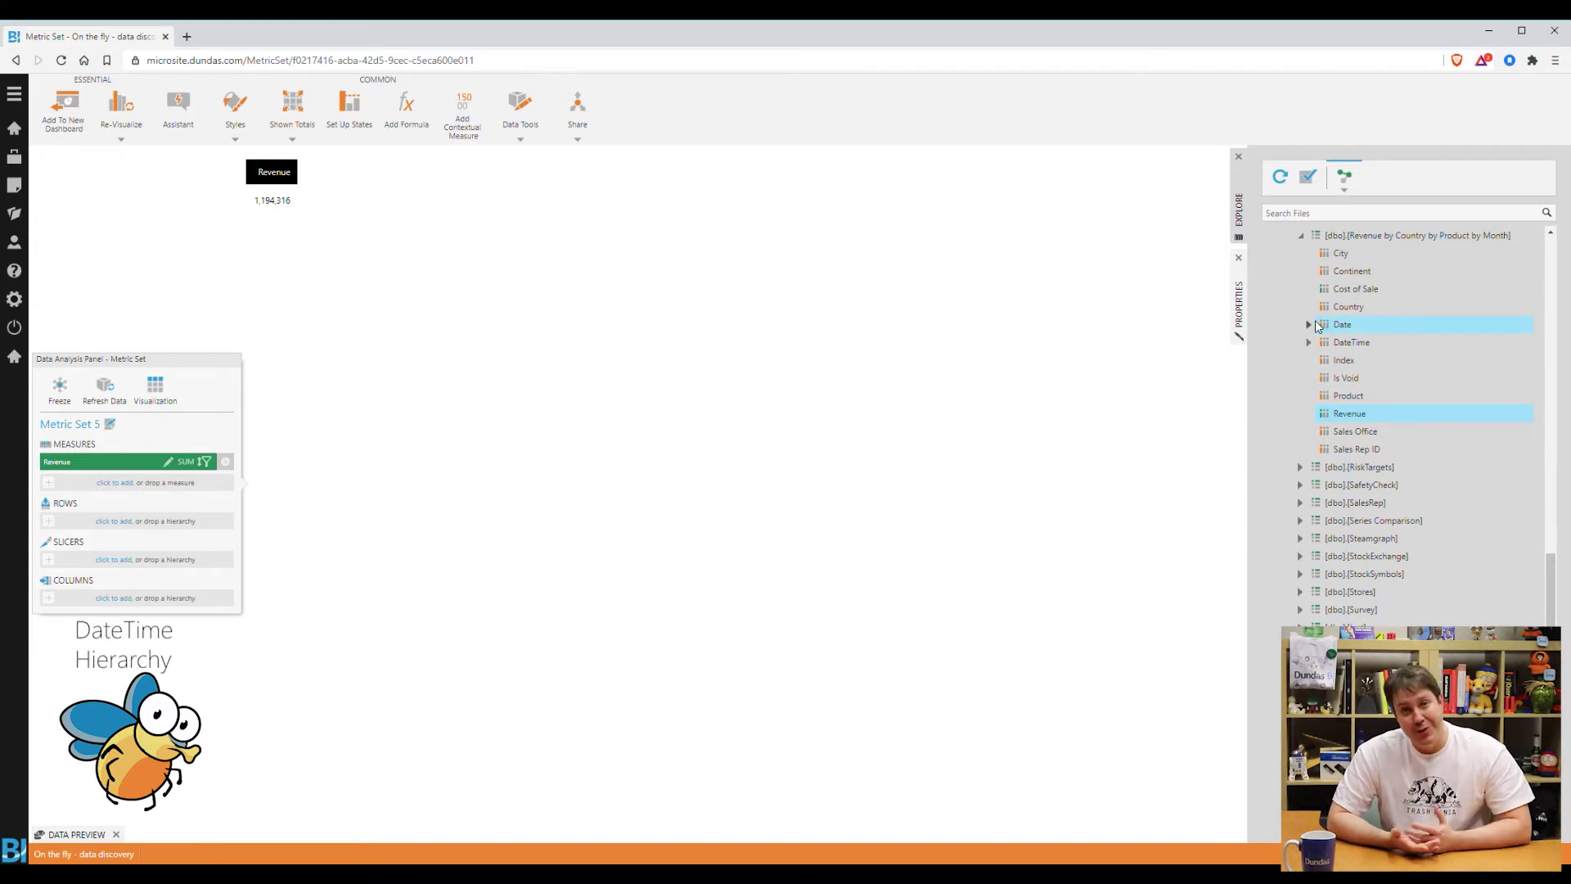
left_click(1338, 326)
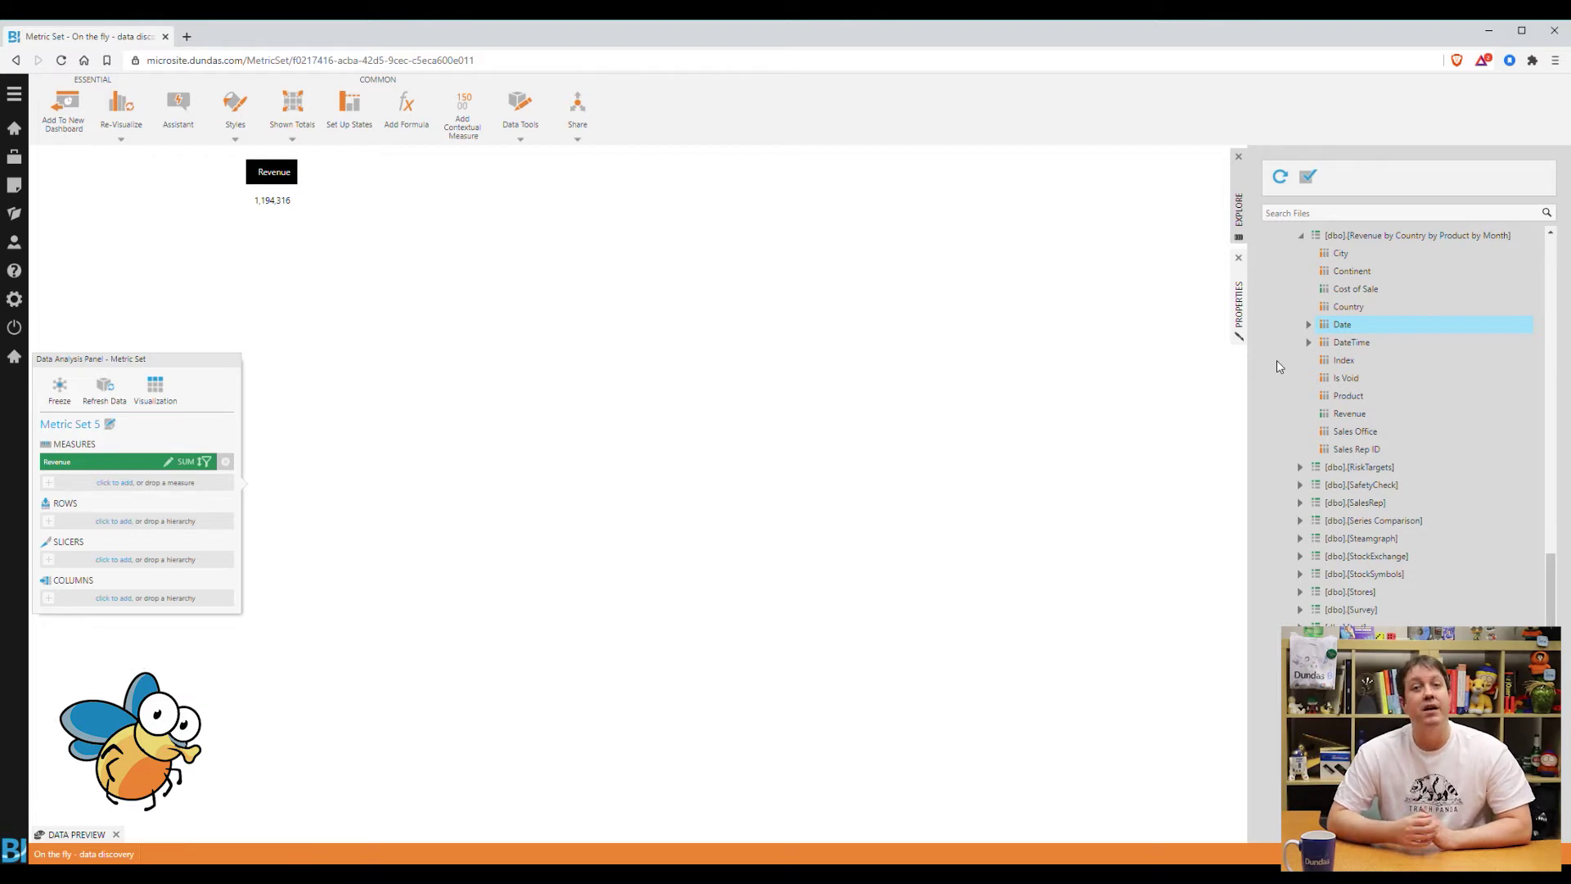
Plot Revenue by Date using the Year > Quarter > Month > Day hierarchy, showing years 2012–2015.
left_click_drag(1342, 324, 888, 428)
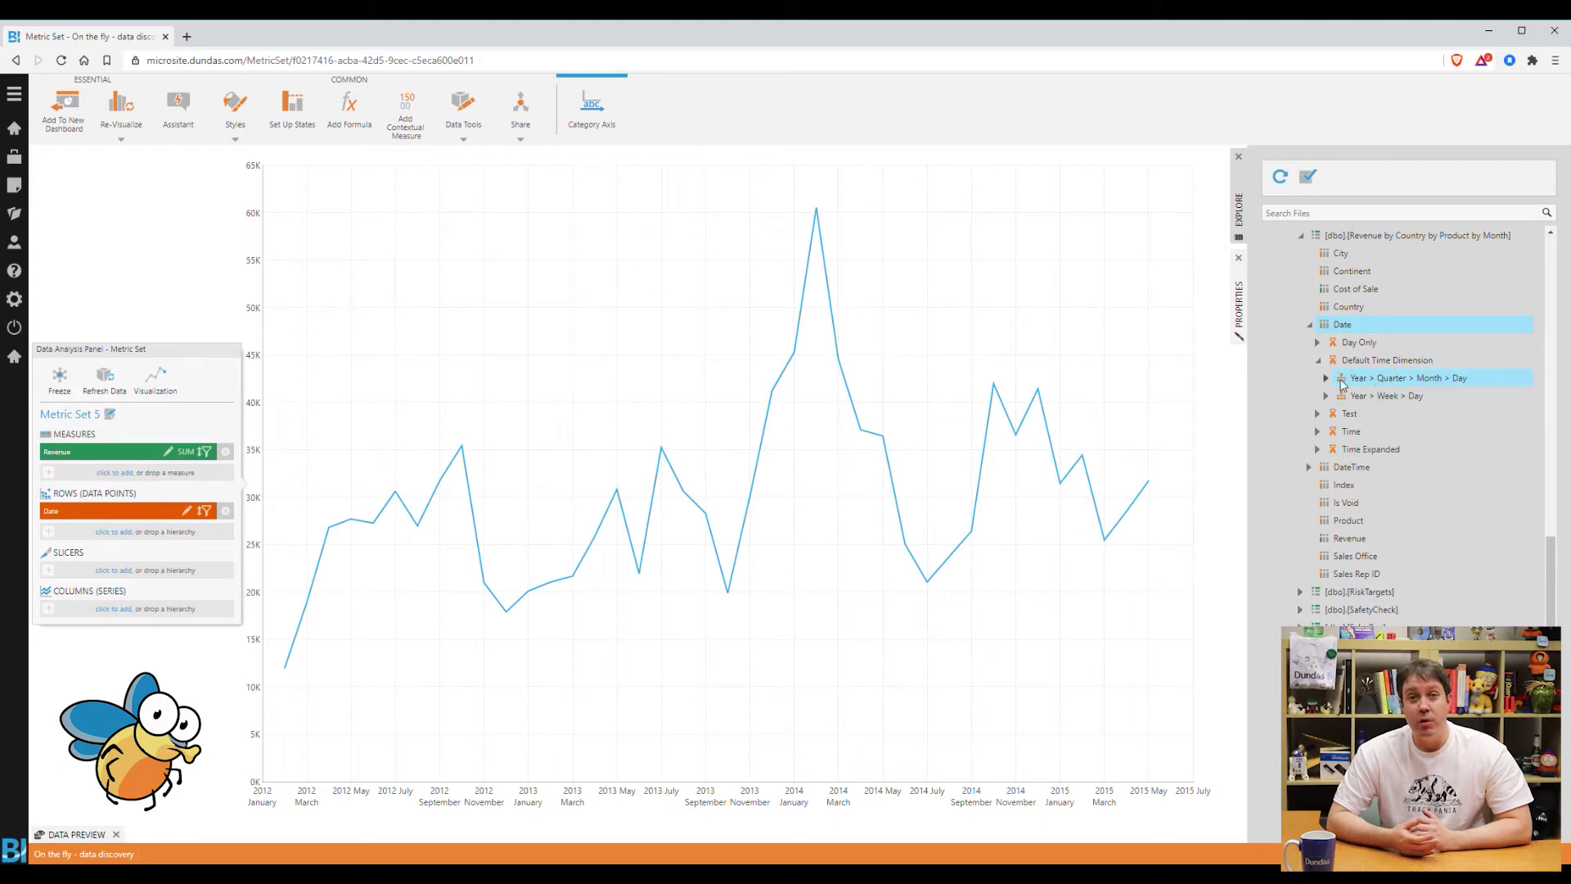
left_click_drag(1363, 381, 155, 522)
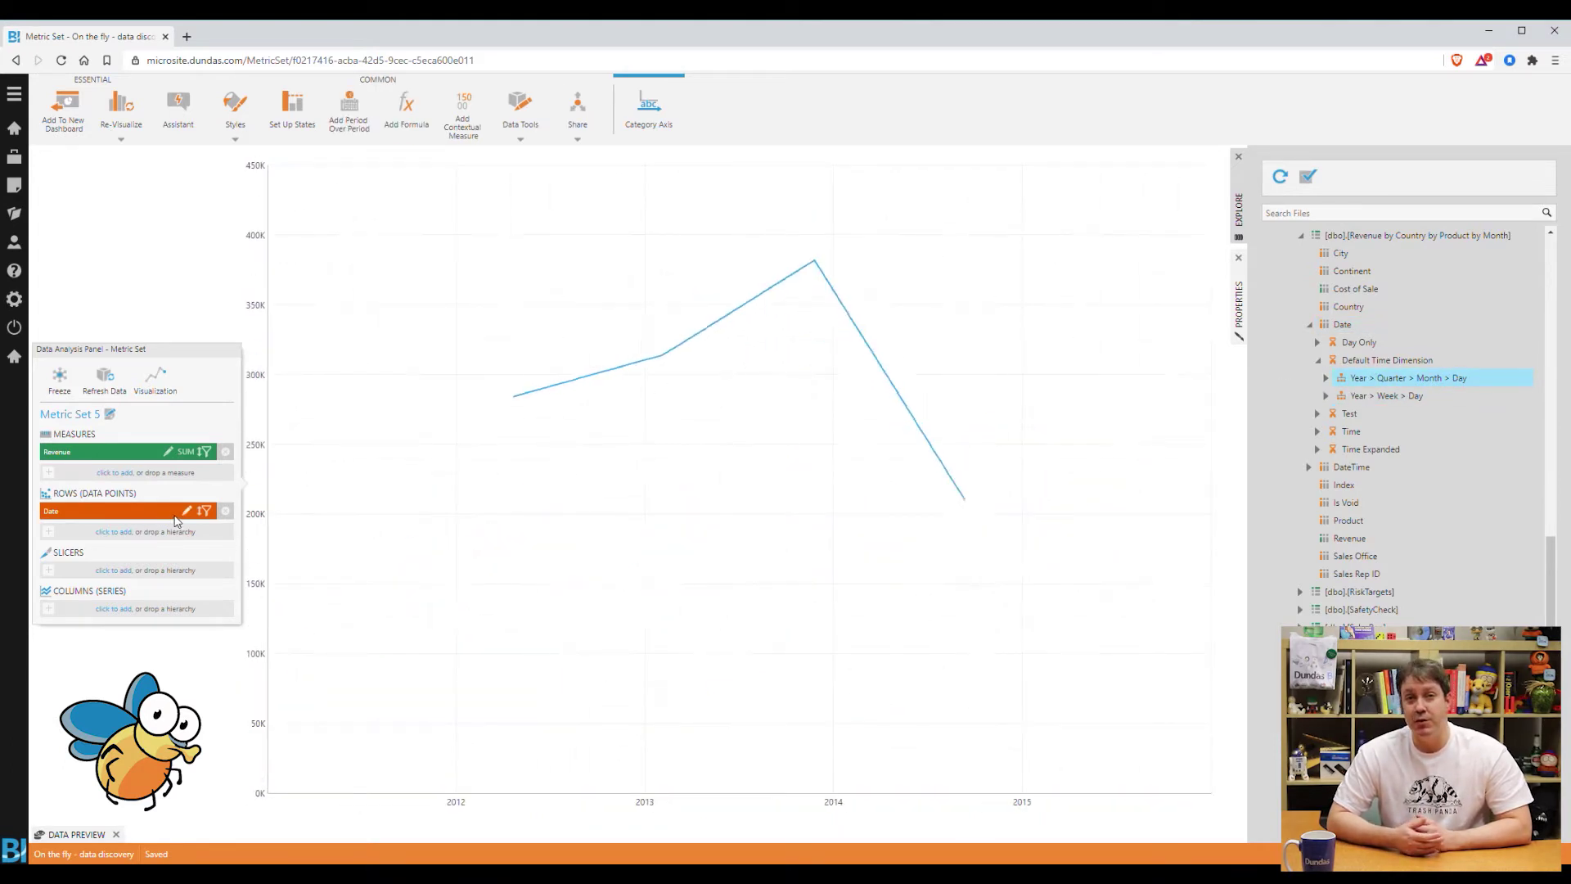
Drill into 2013's quarters and back up, then set the date hierarchy to the Quarter level.
right_click(647, 338)
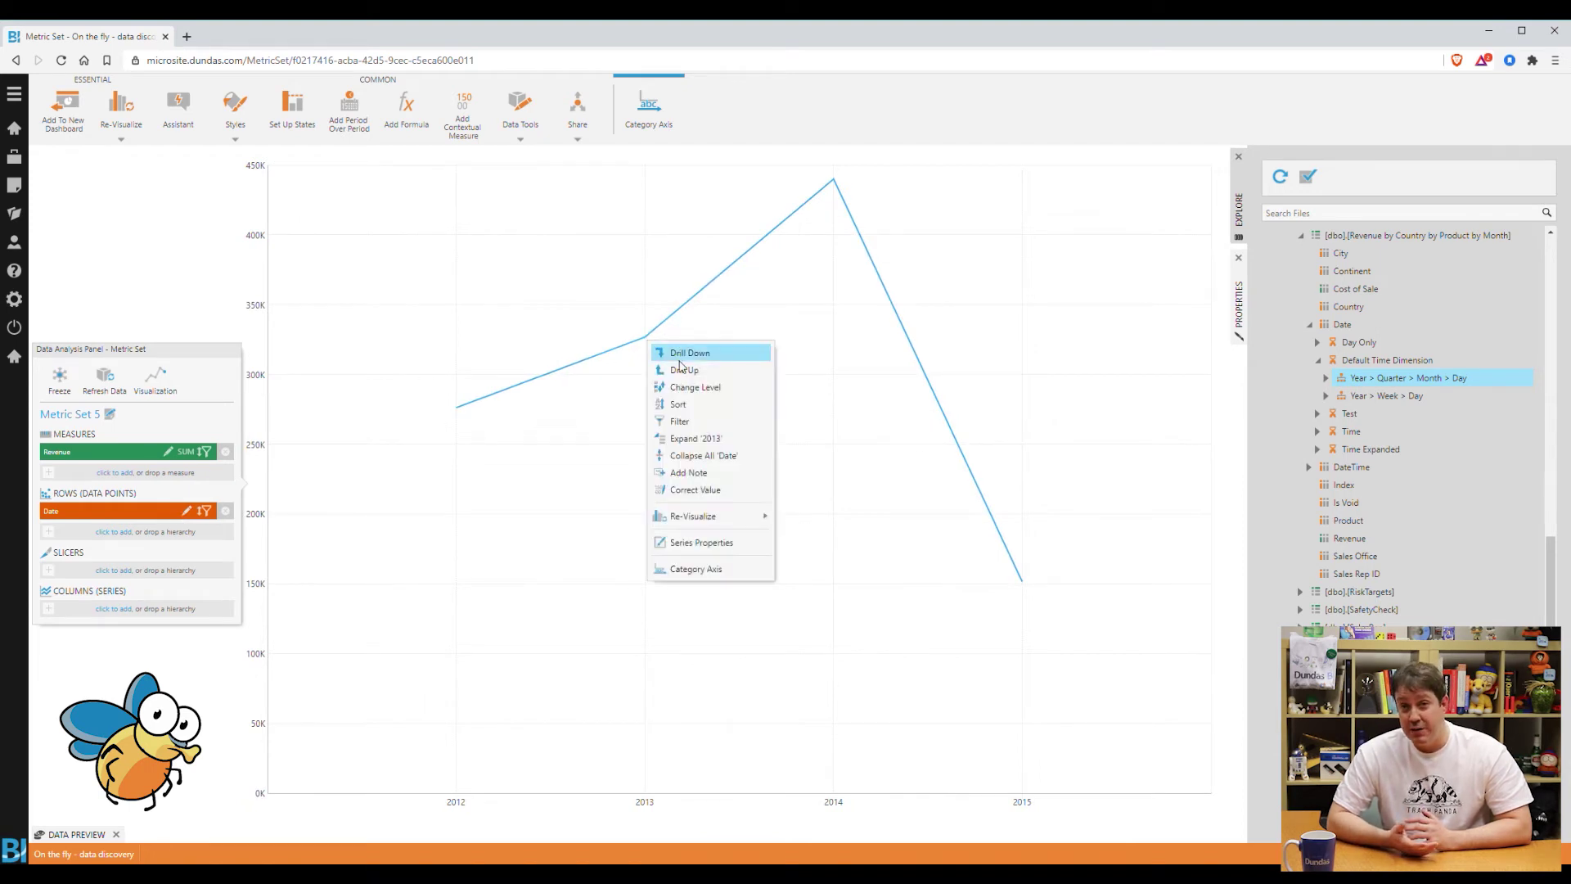
left_click(689, 358)
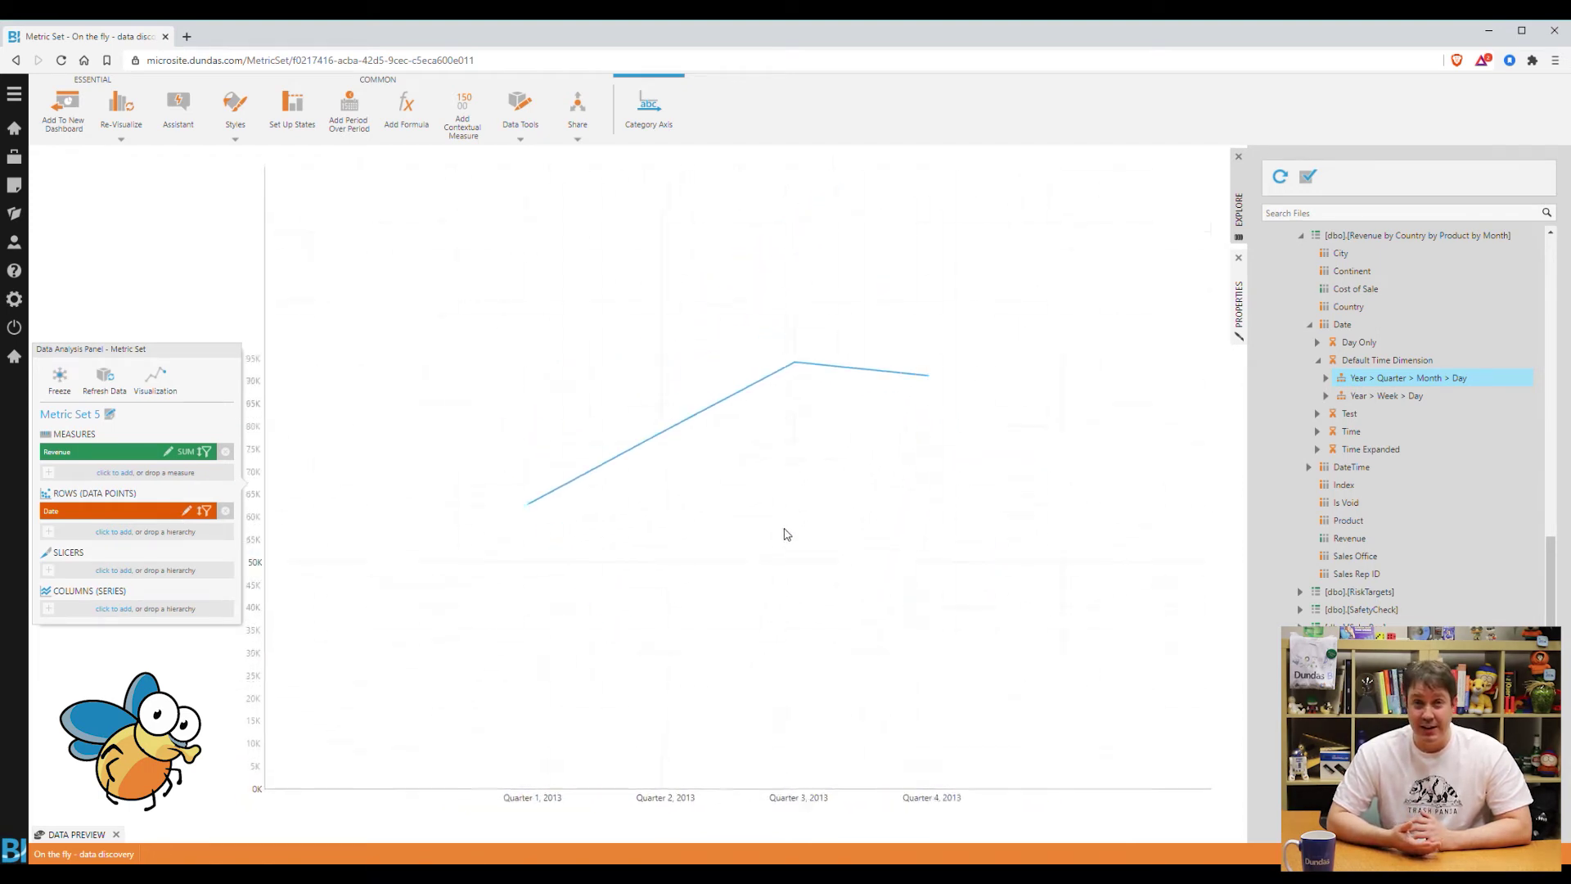
right_click(831, 174)
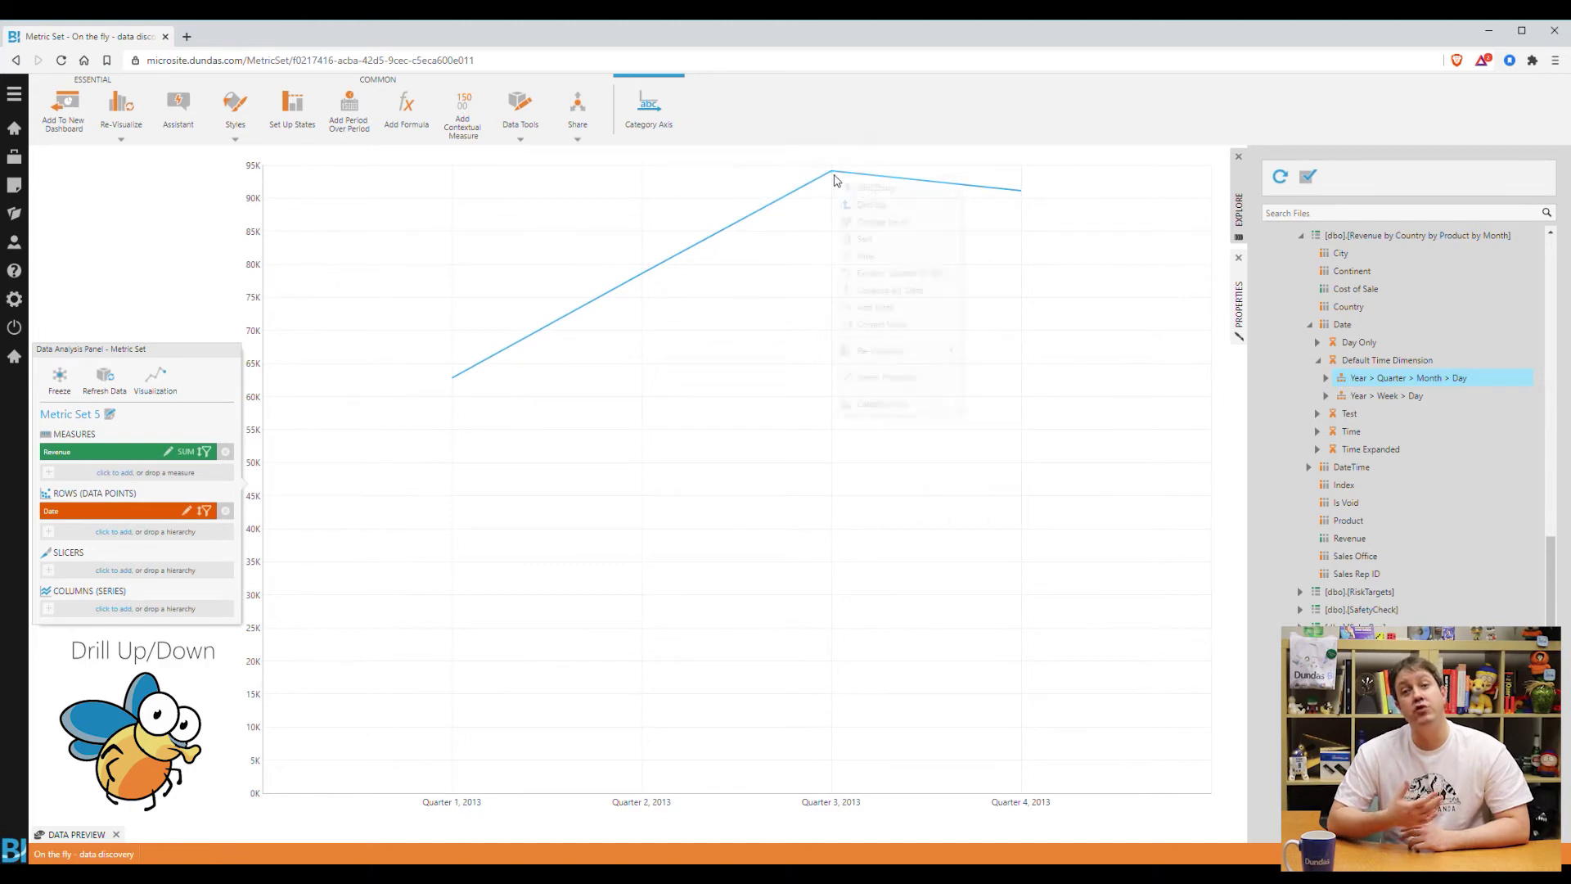
left_click(855, 206)
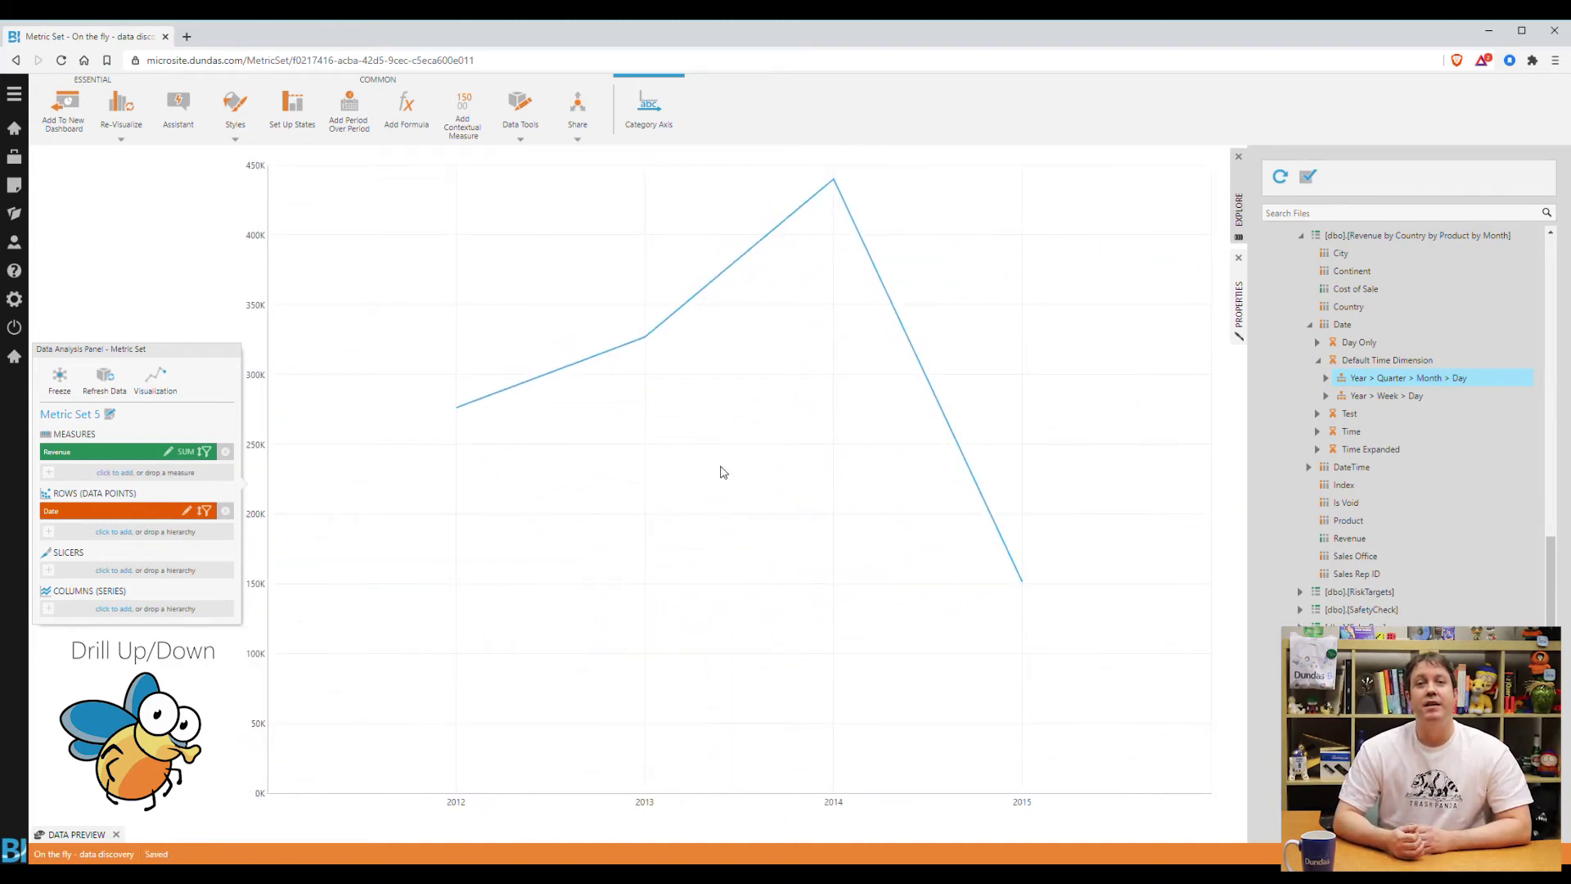
left_click(1328, 378)
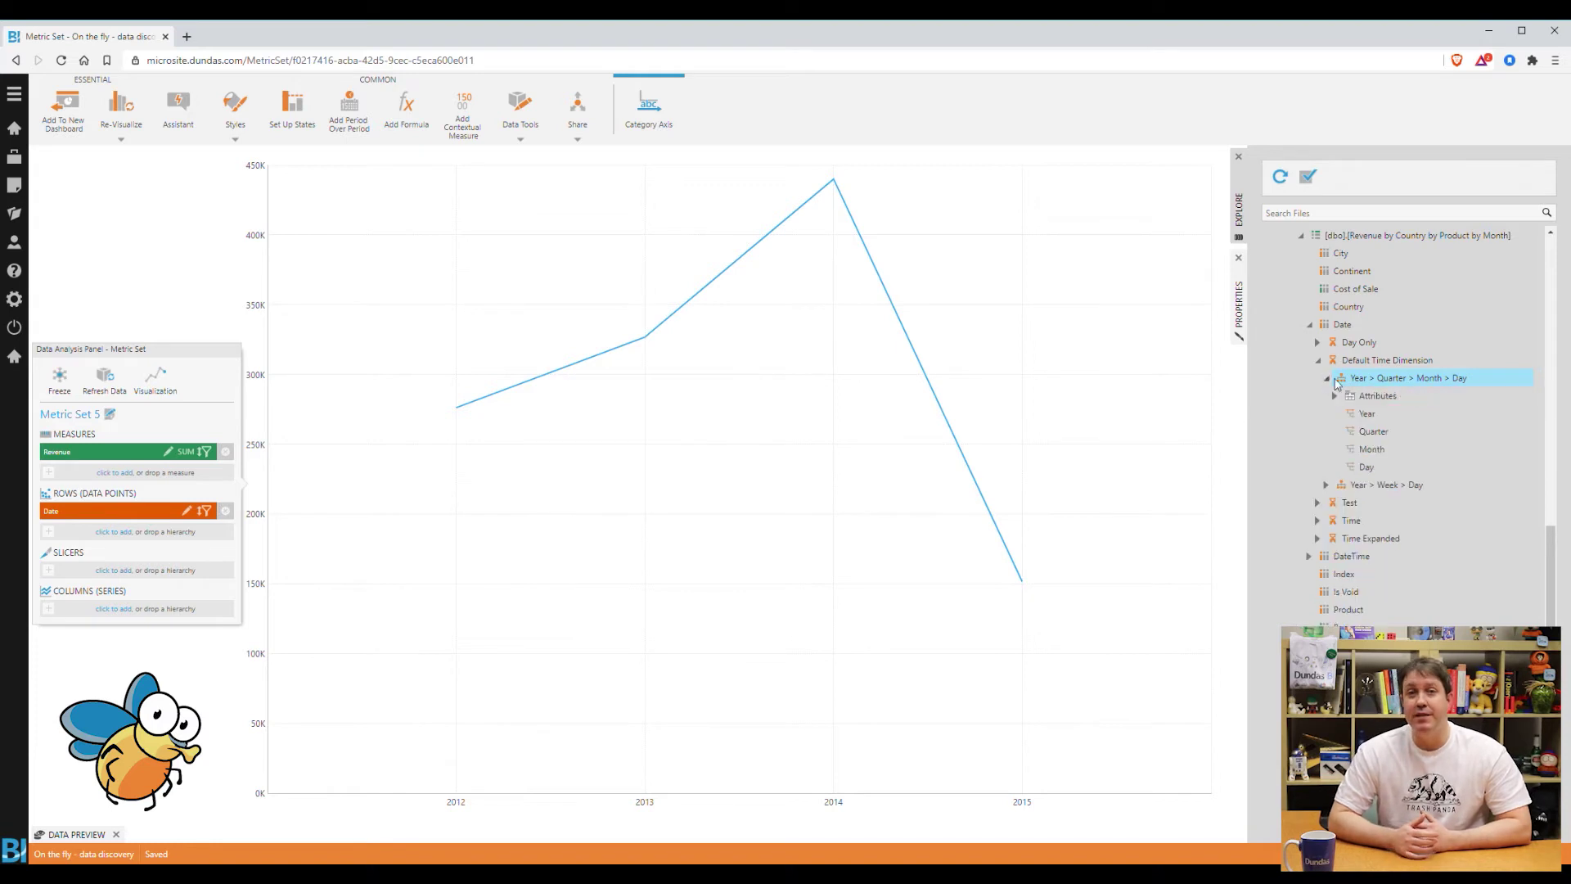
left_click(1374, 431)
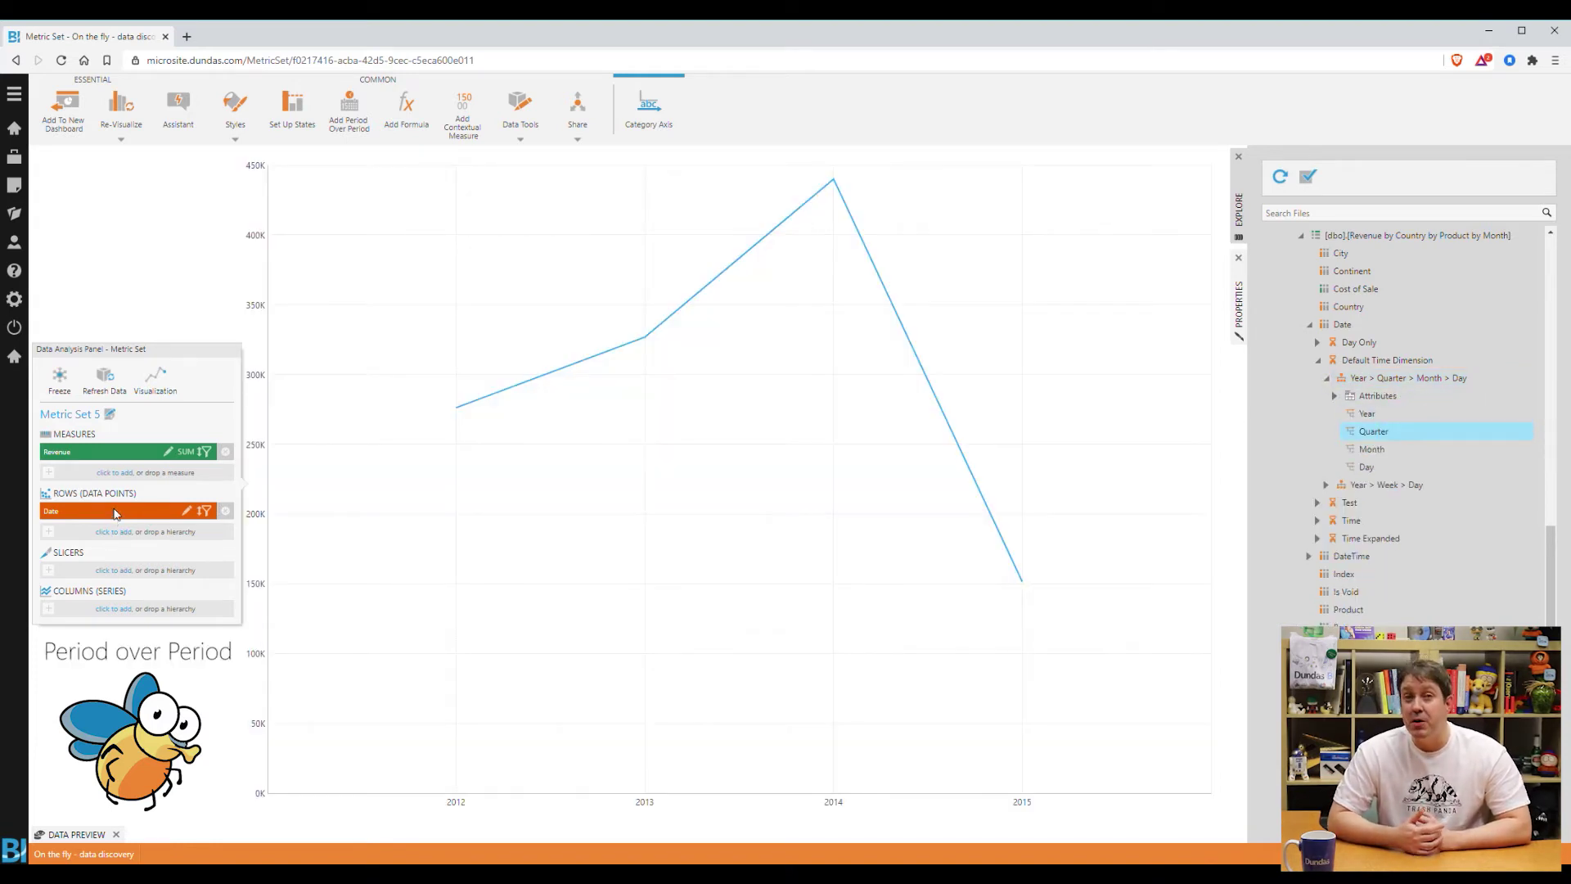
Add a period-over-period comparison of Revenue against the date hierarchy, Backward 1 Year.
left_click(362, 136)
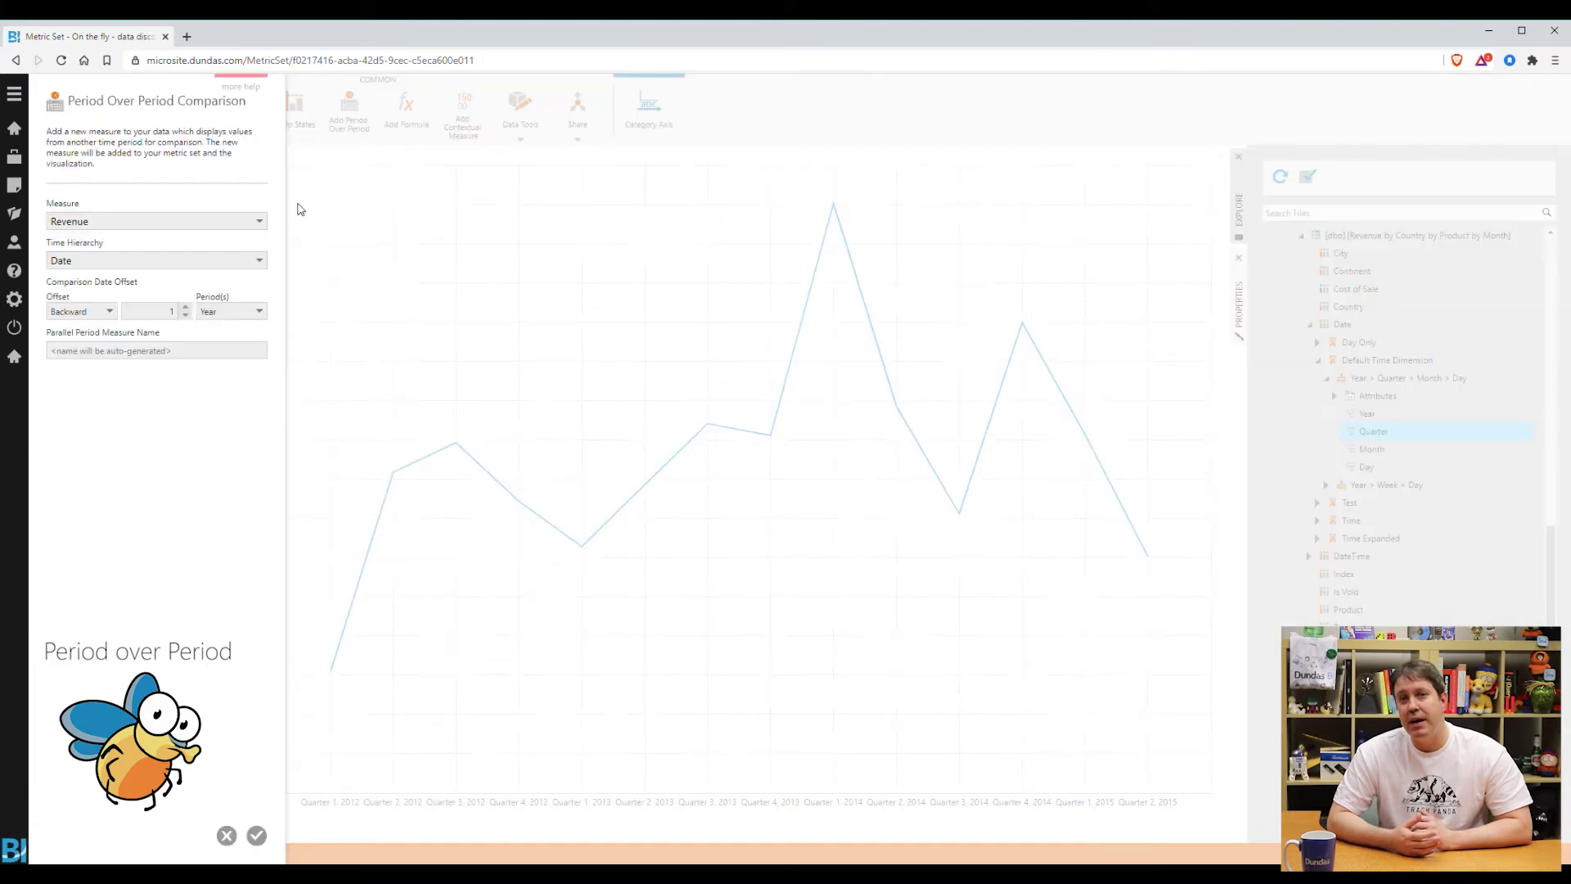
left_click(256, 835)
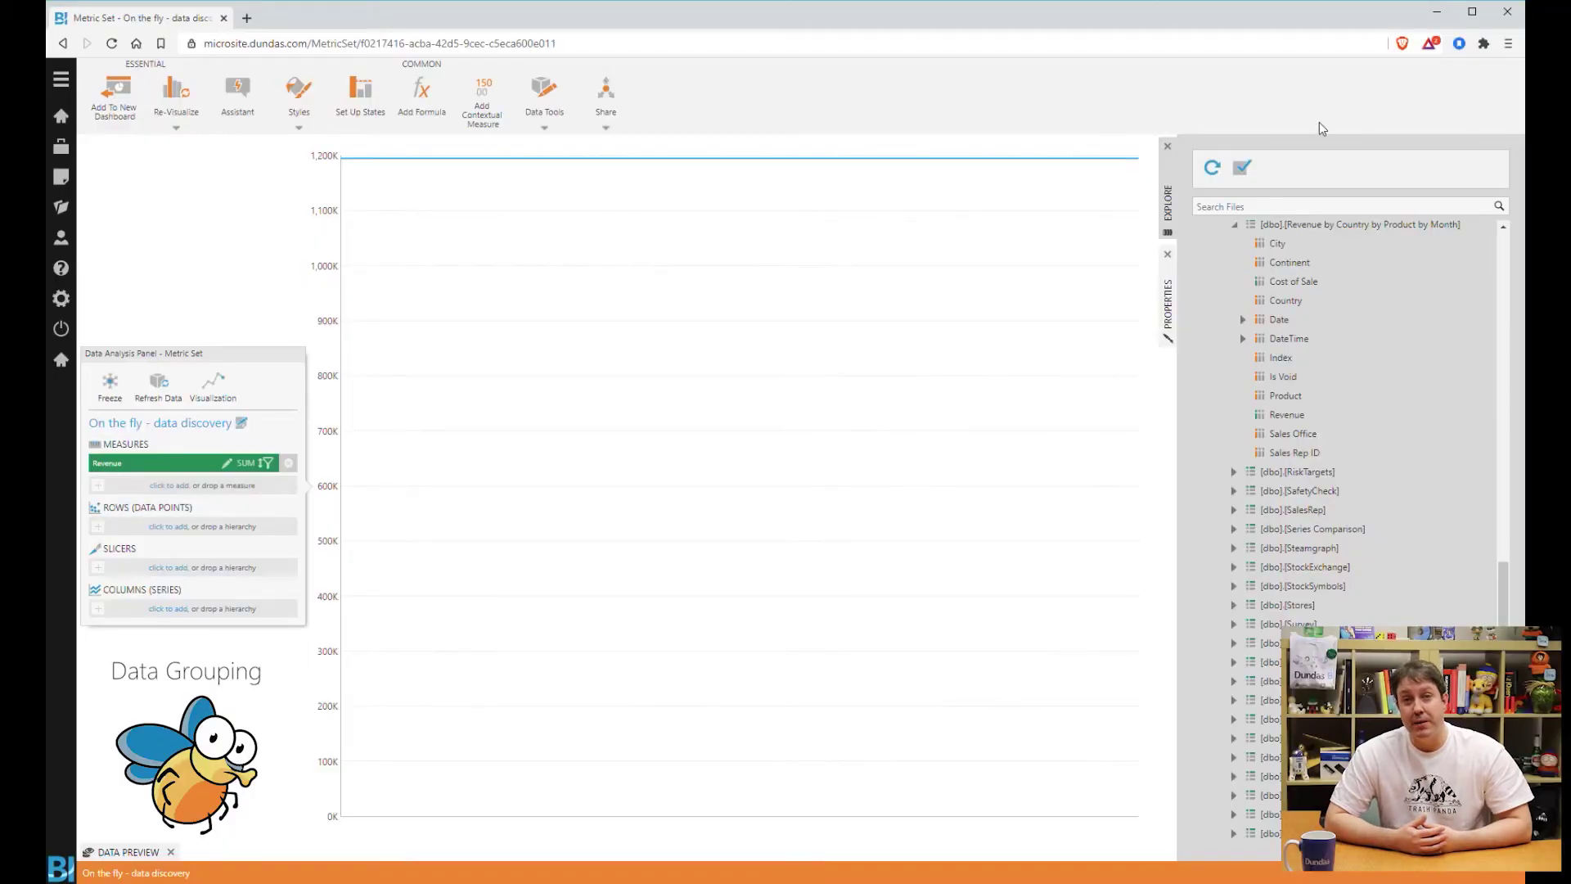
Break Revenue down by Continent and re-visualize it as vertical bars.
left_click_drag(1289, 261, 247, 534)
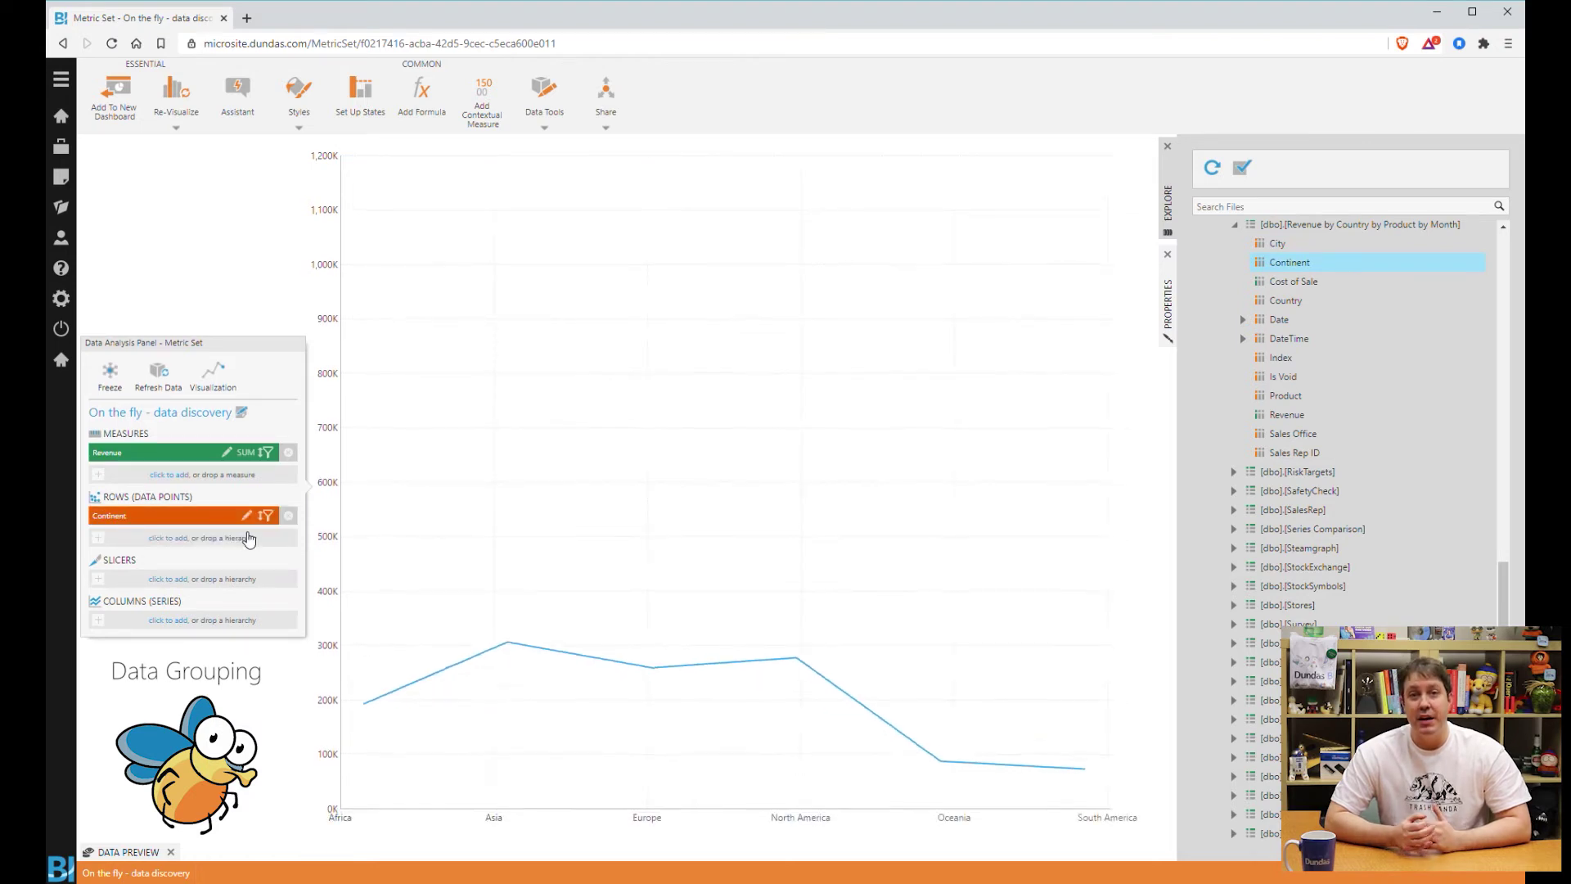
left_click(176, 123)
left_click(123, 200)
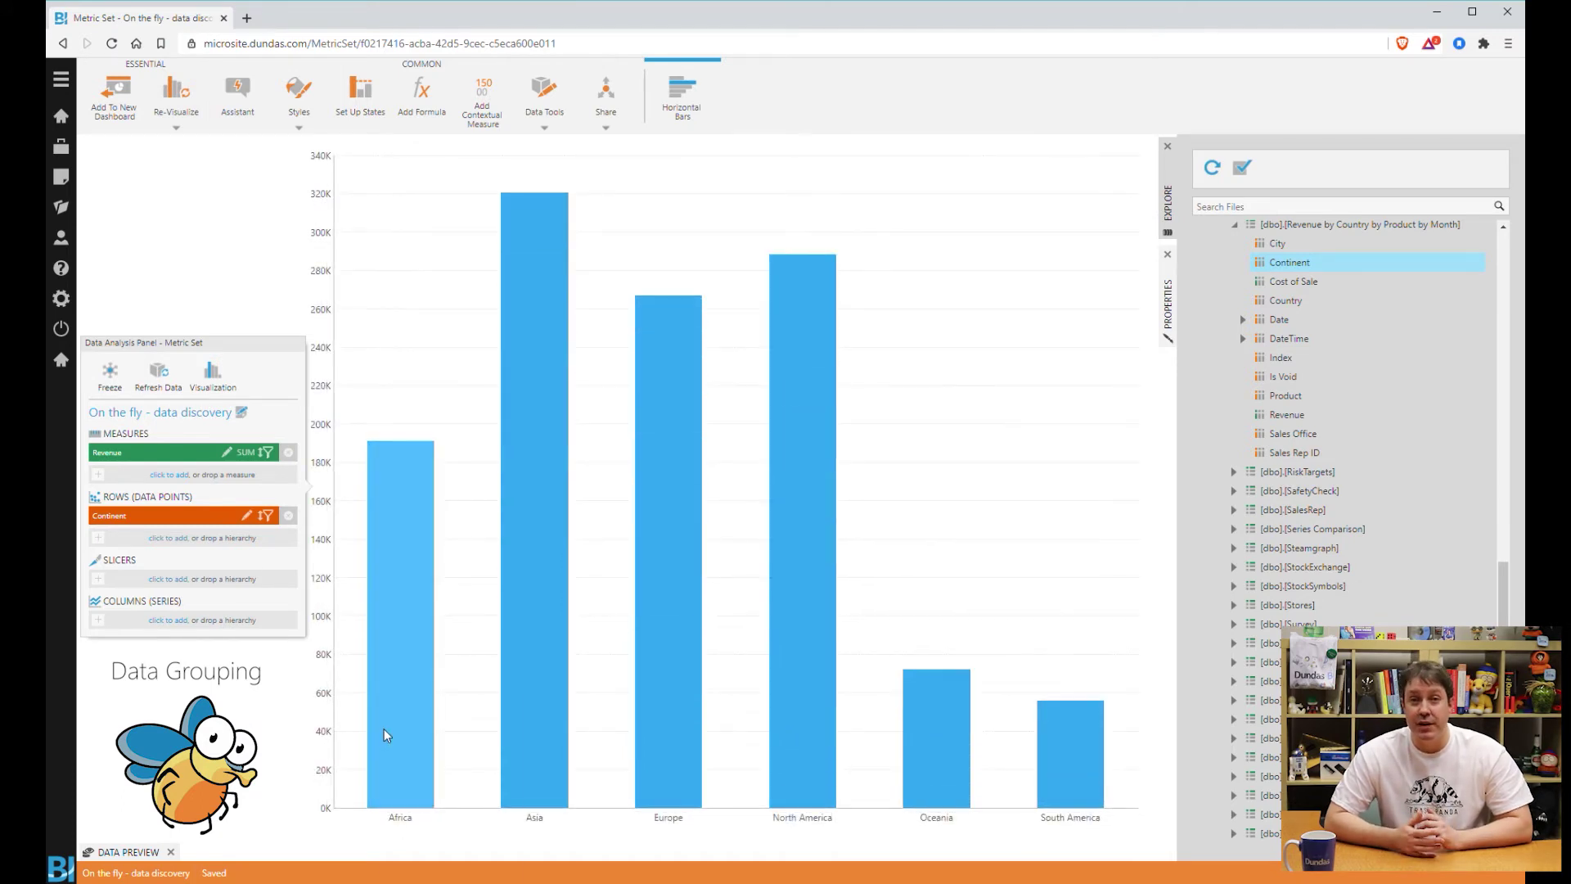
Group Africa, Asia and Europe into a single bar captioned 'My Group'.
right_click(386, 735)
left_click(427, 787)
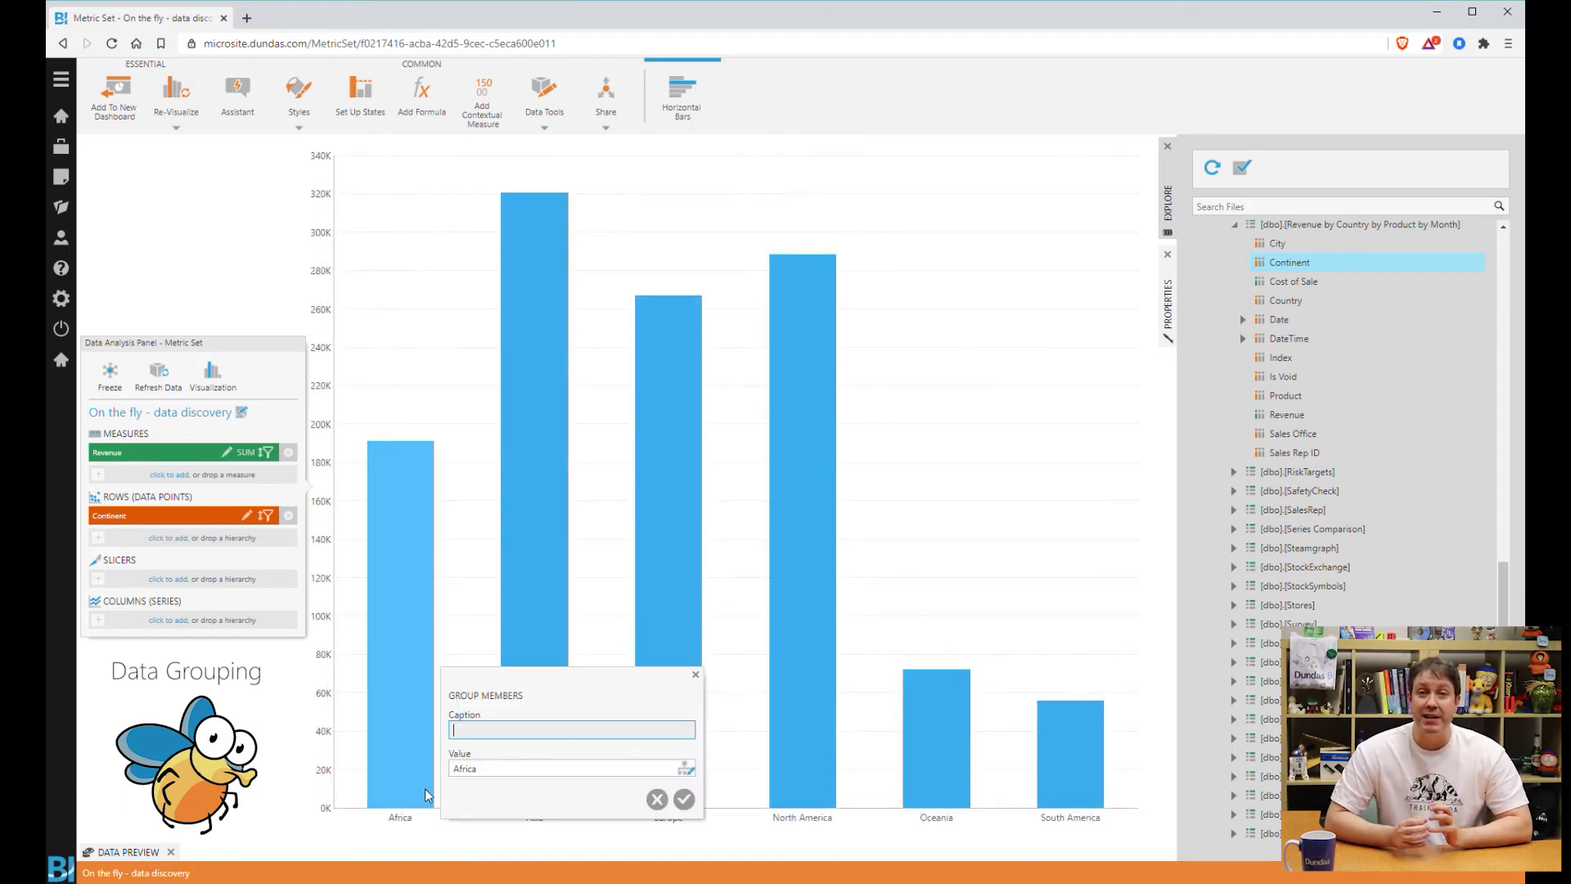
left_click(482, 761)
left_click(489, 731)
left_click(489, 712)
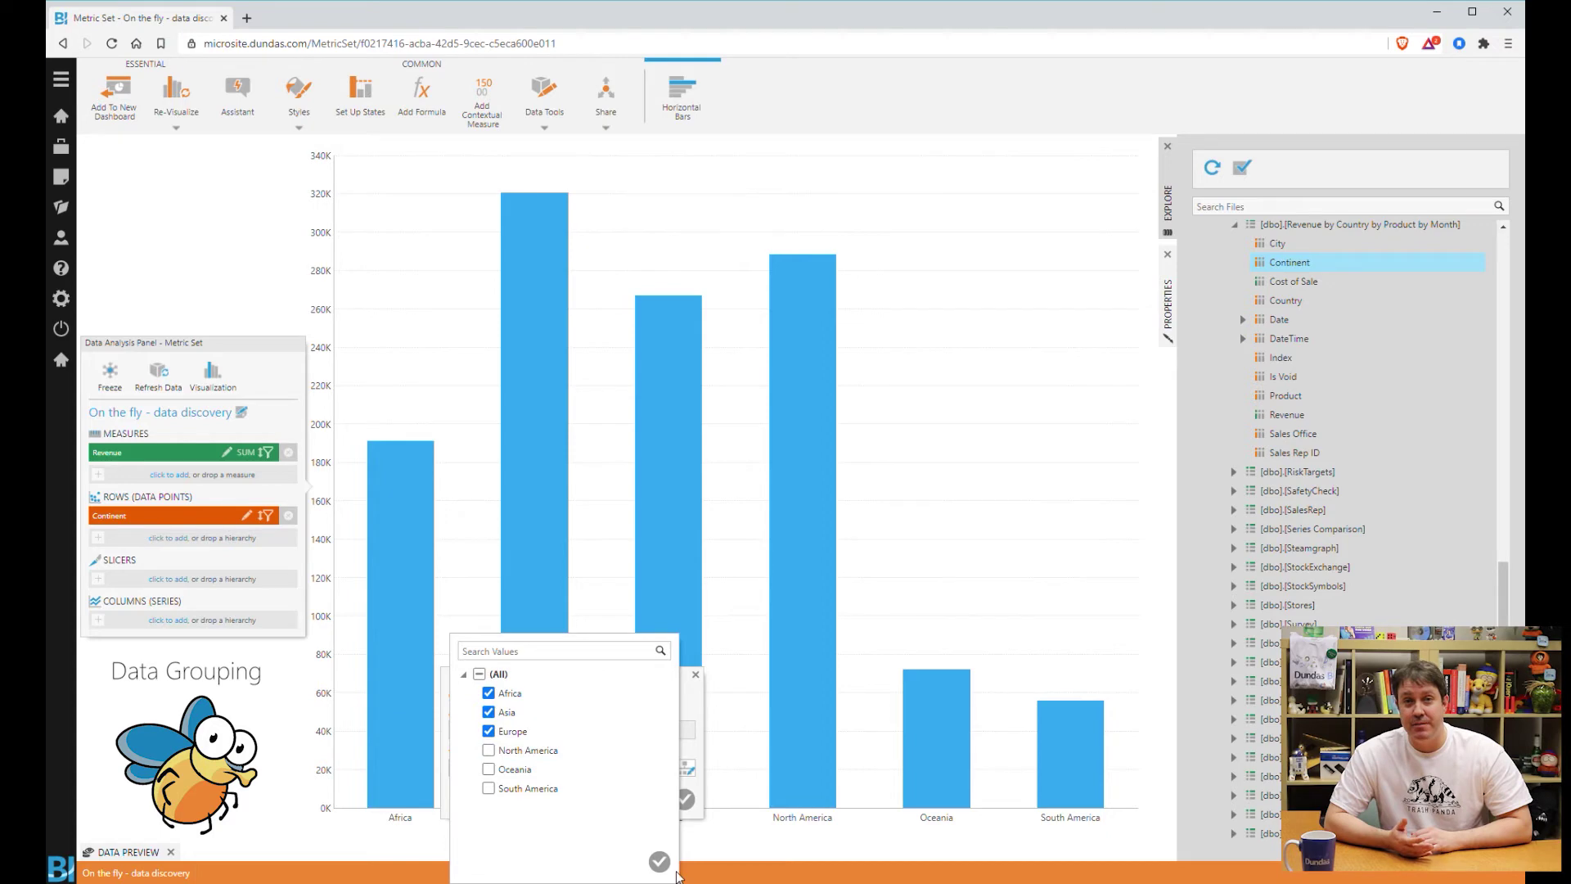
left_click(659, 861)
left_click(540, 730)
type("My Group")
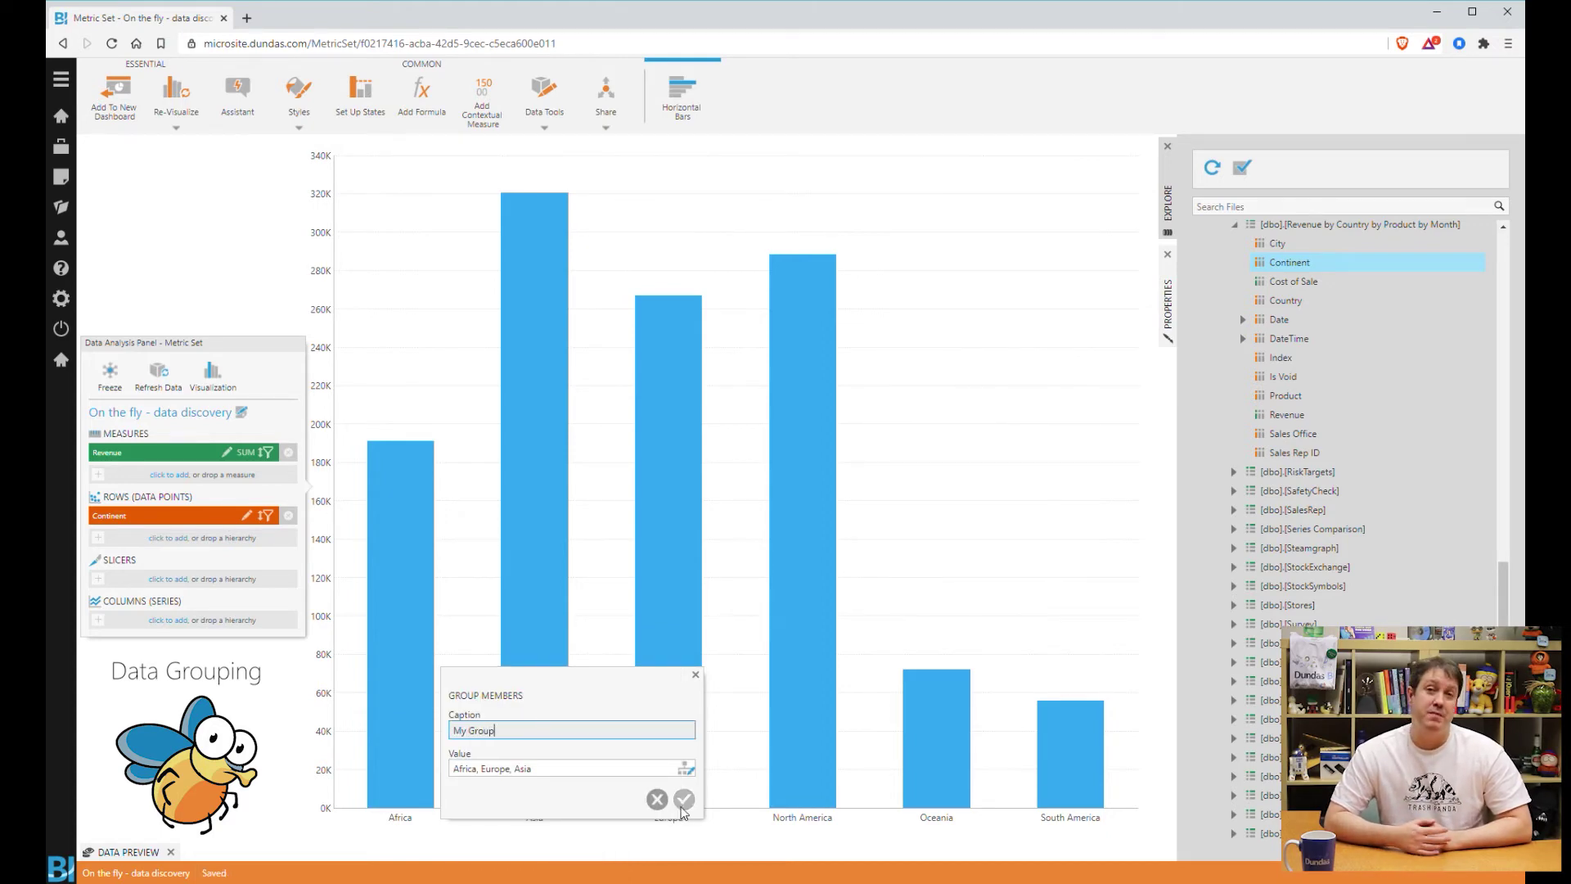
left_click(684, 799)
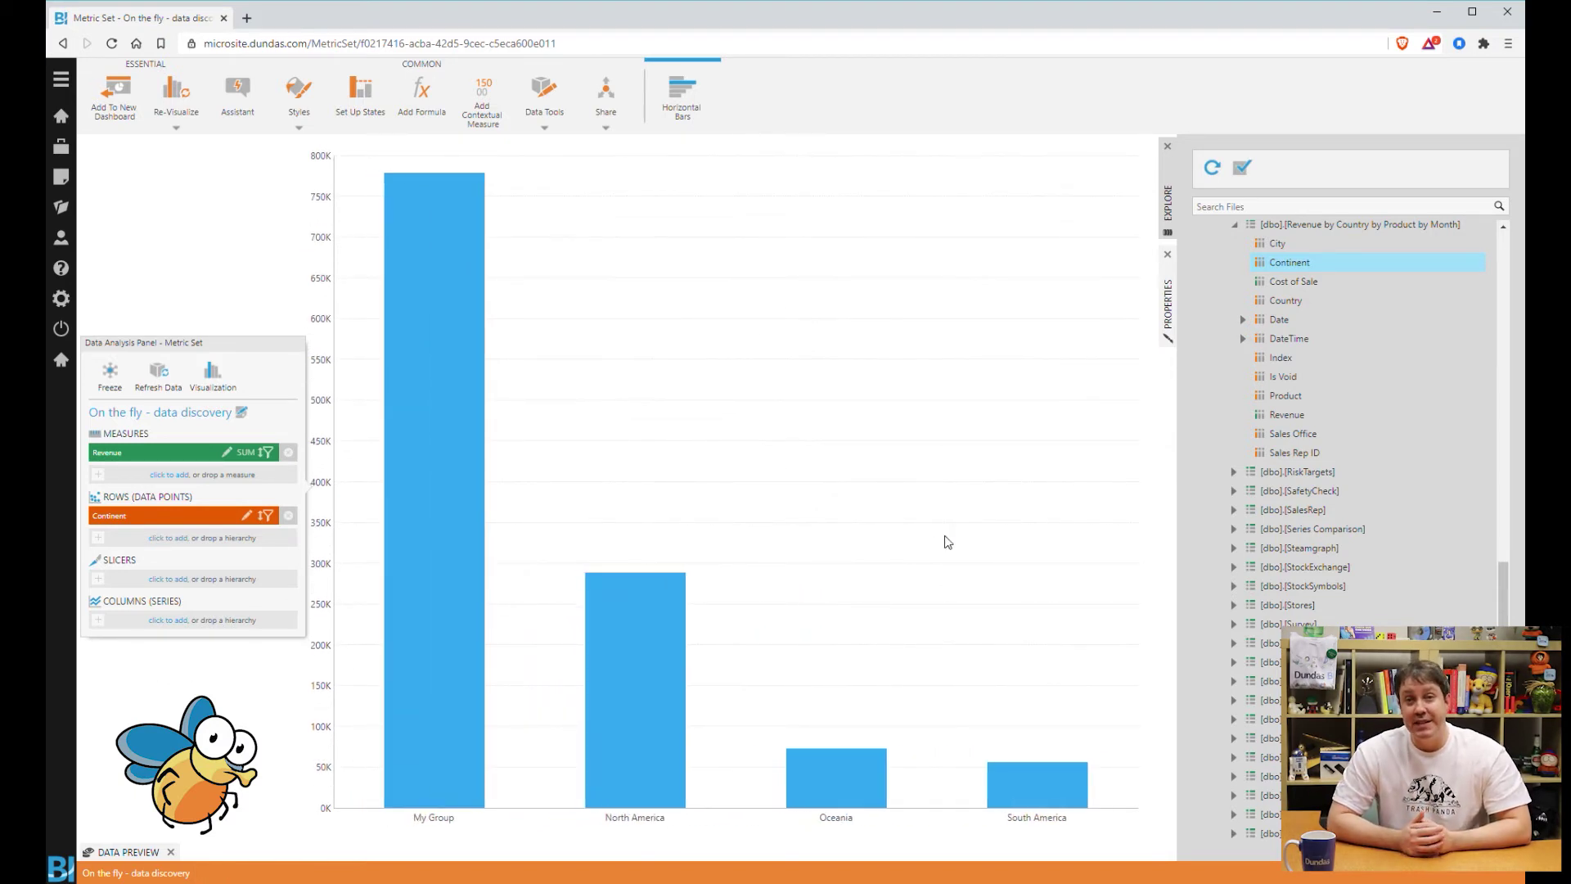
Replace the Continent breakdown with the shared Continent > Country > City hierarchy.
left_click(289, 517)
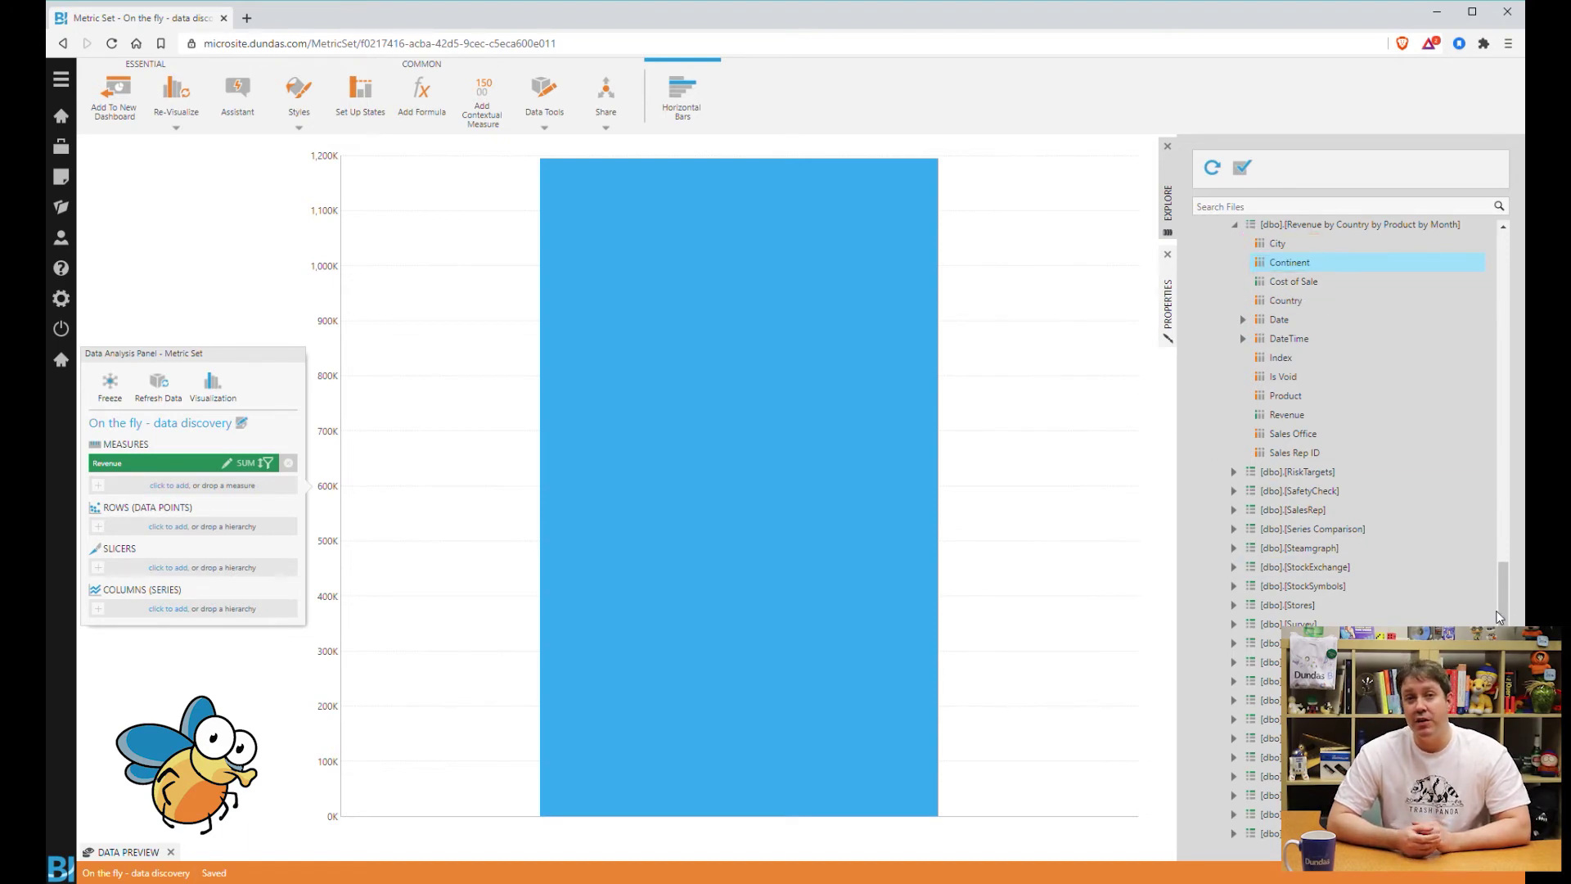
scroll(1500, 616, "down", 6)
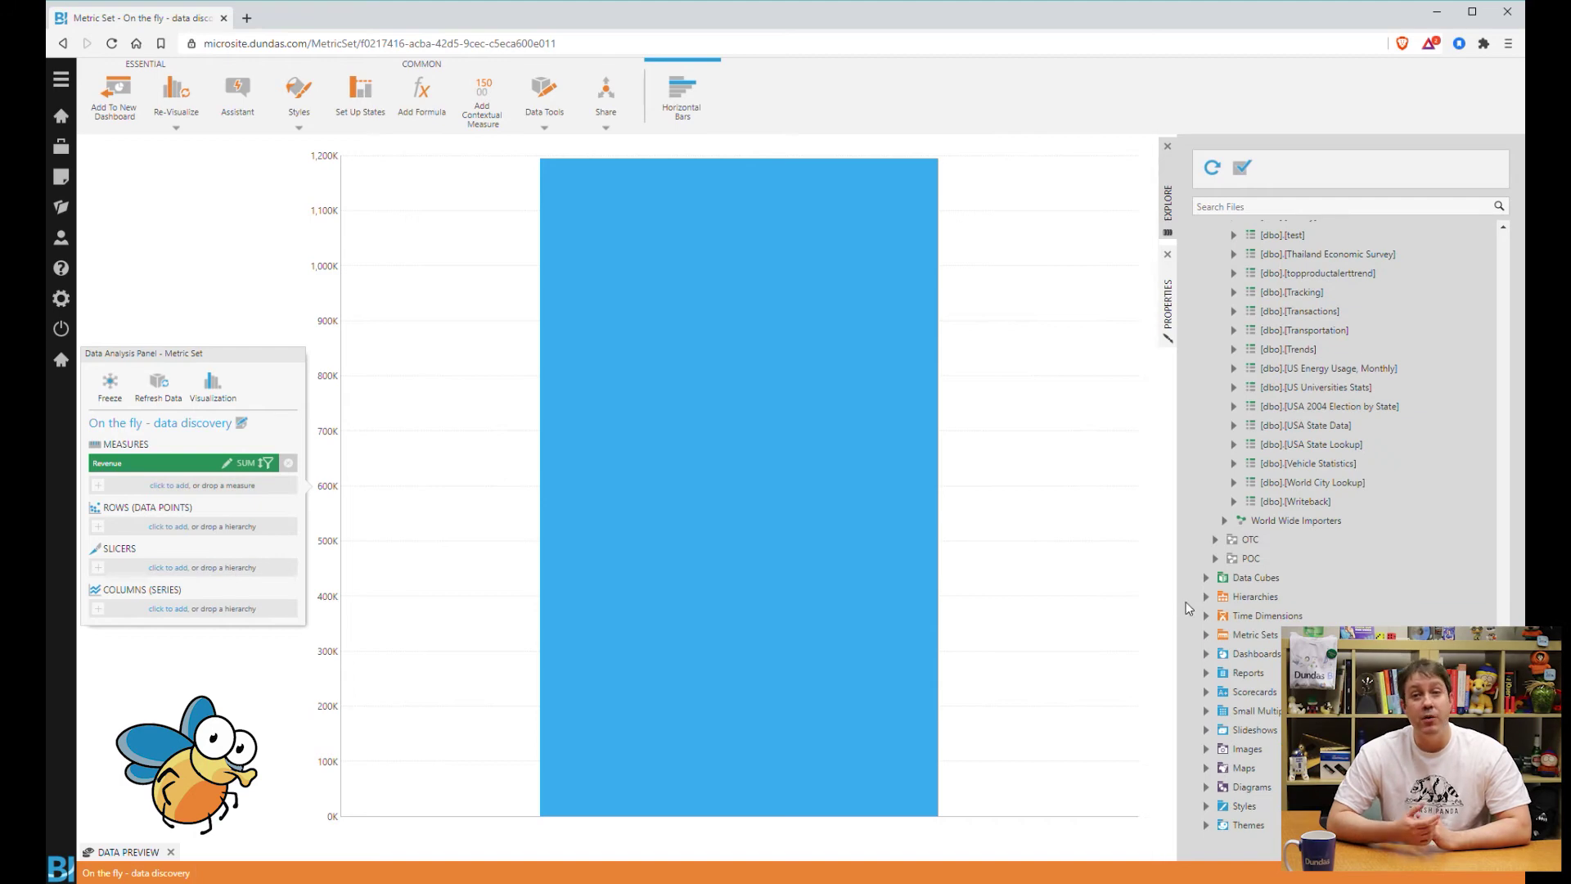
left_click(1206, 596)
left_click_drag(1283, 673, 245, 536)
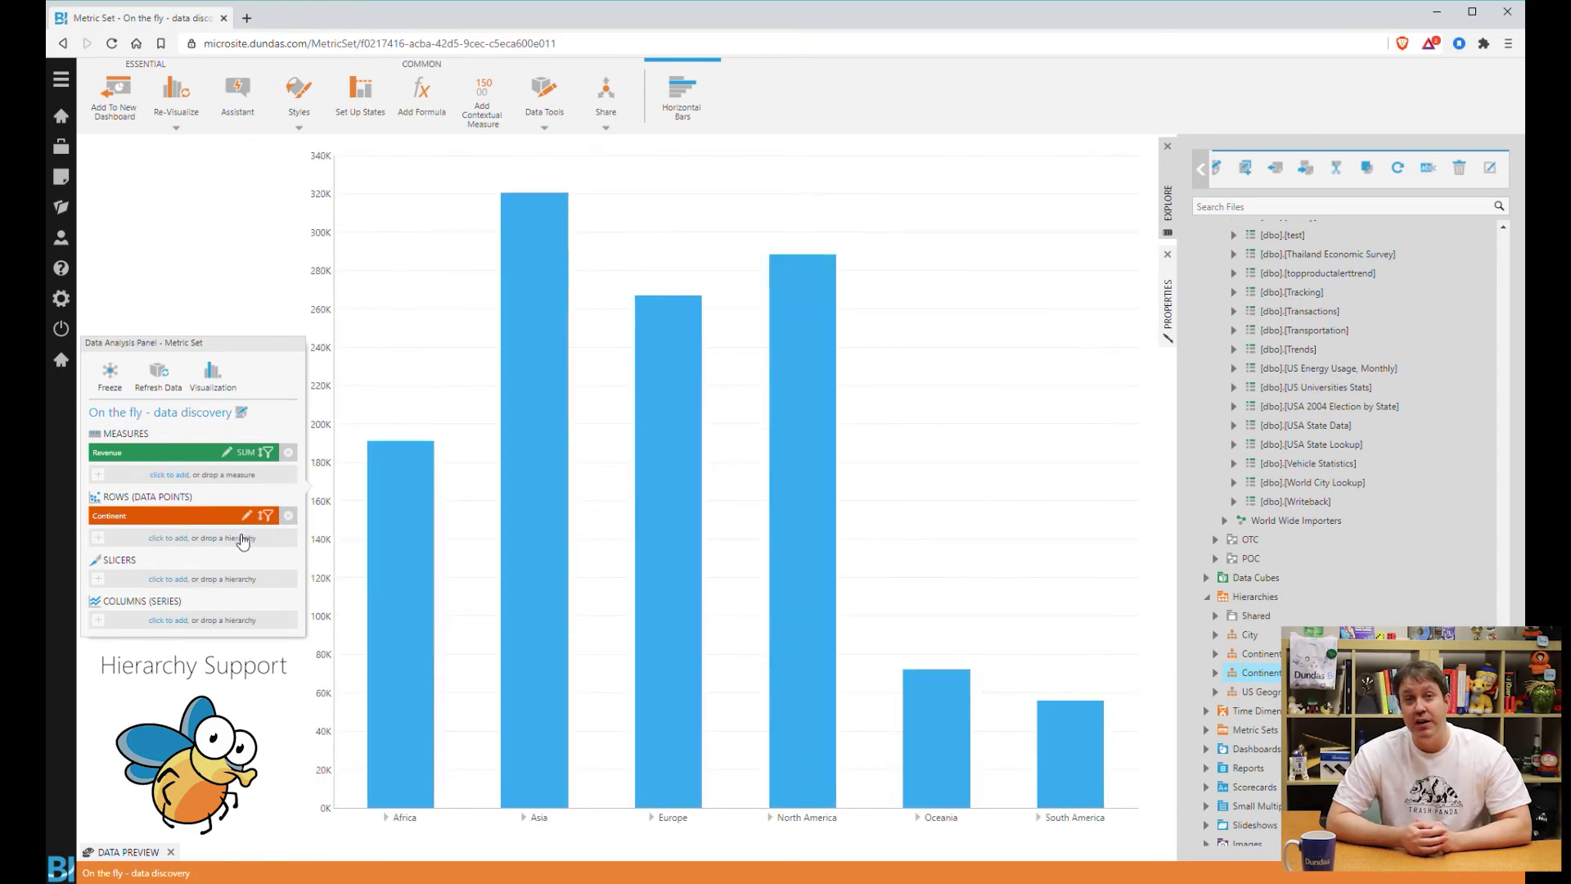
scroll(652, 840, "up", 2)
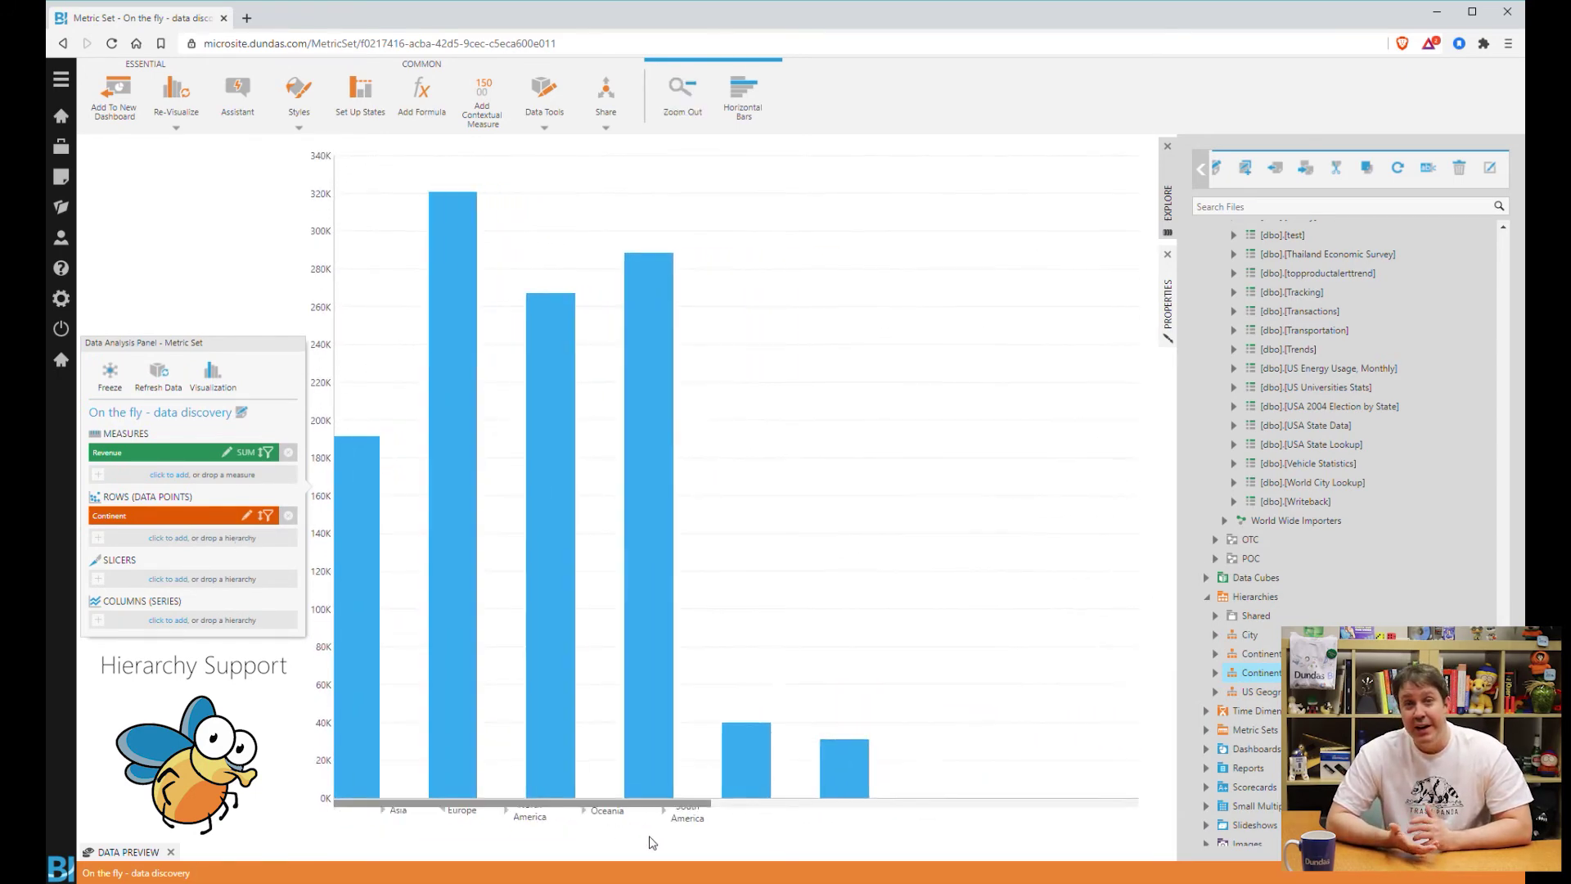
scroll(652, 842, "up", 2)
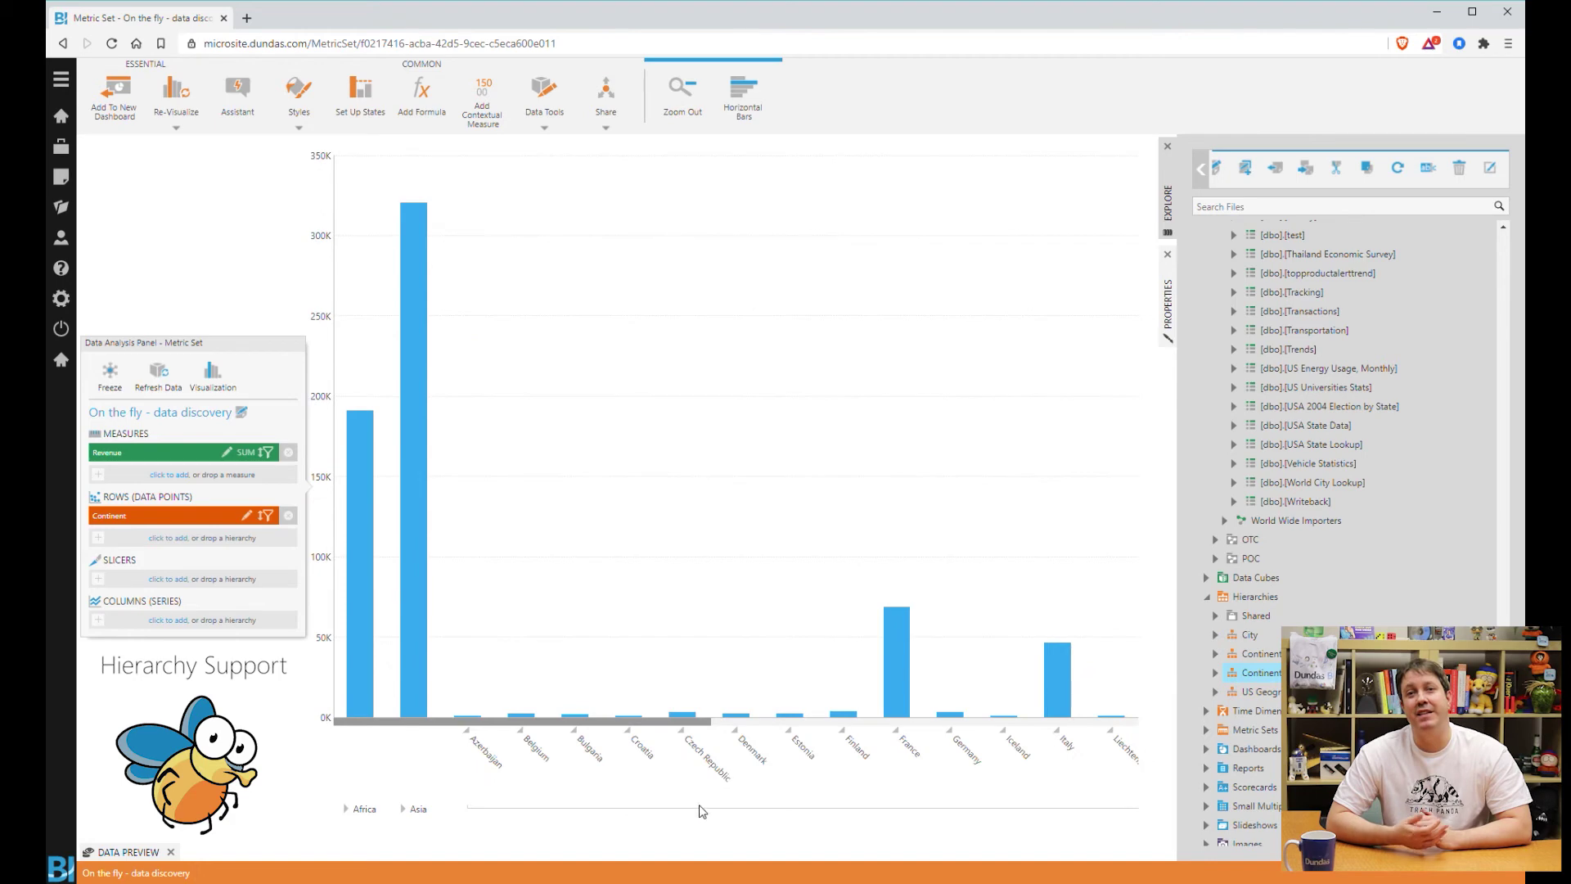
Drill into Asia's countries, drill back up, then remove the continent hierarchy from Rows.
right_click(412, 640)
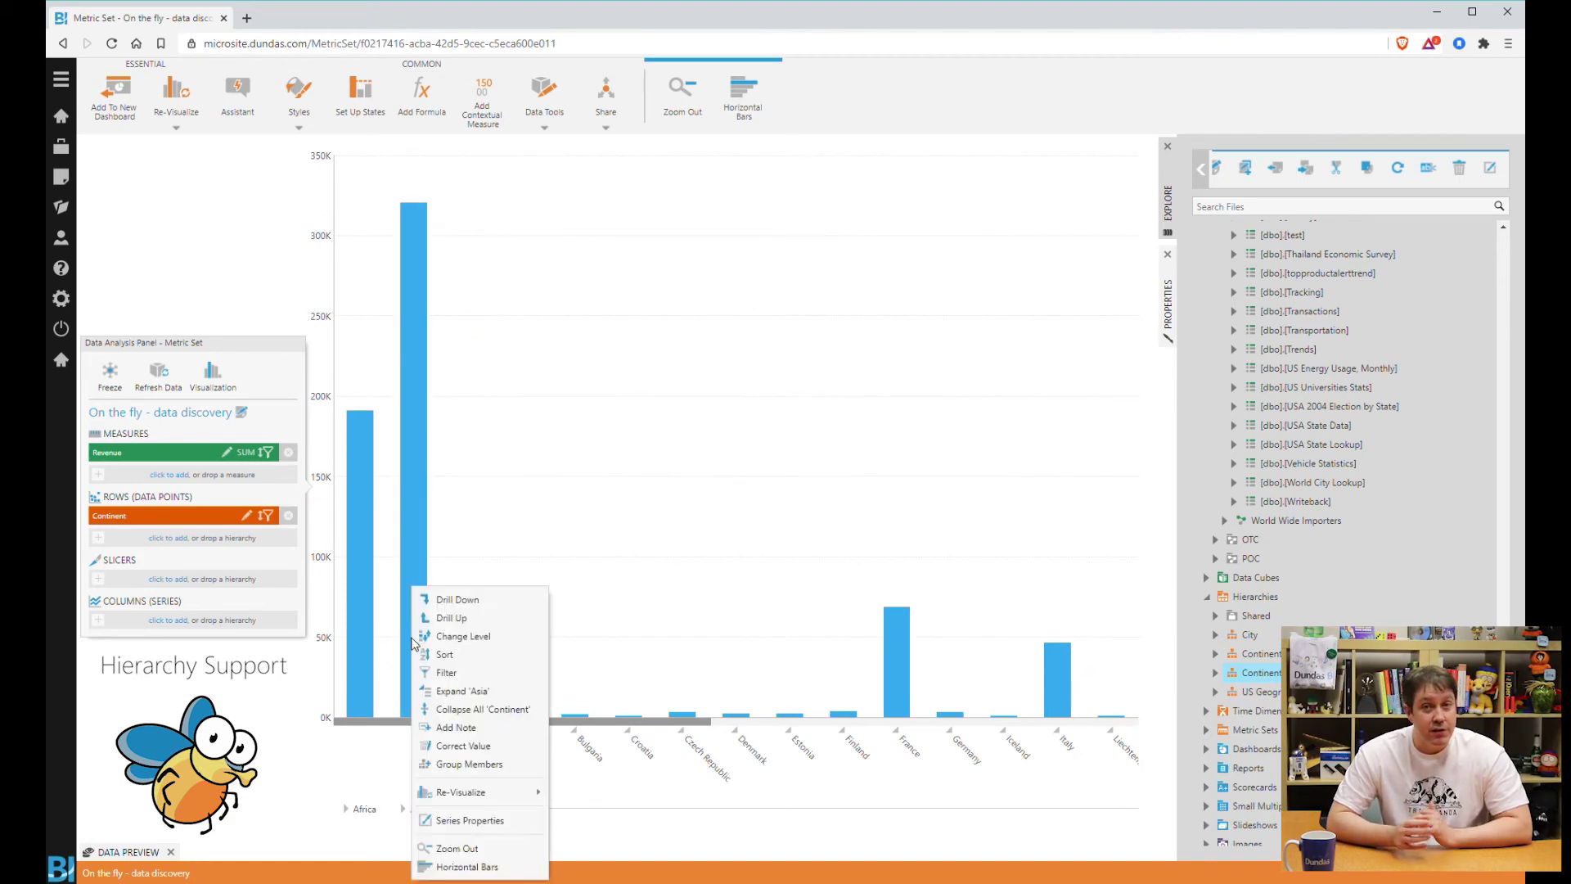
left_click(471, 601)
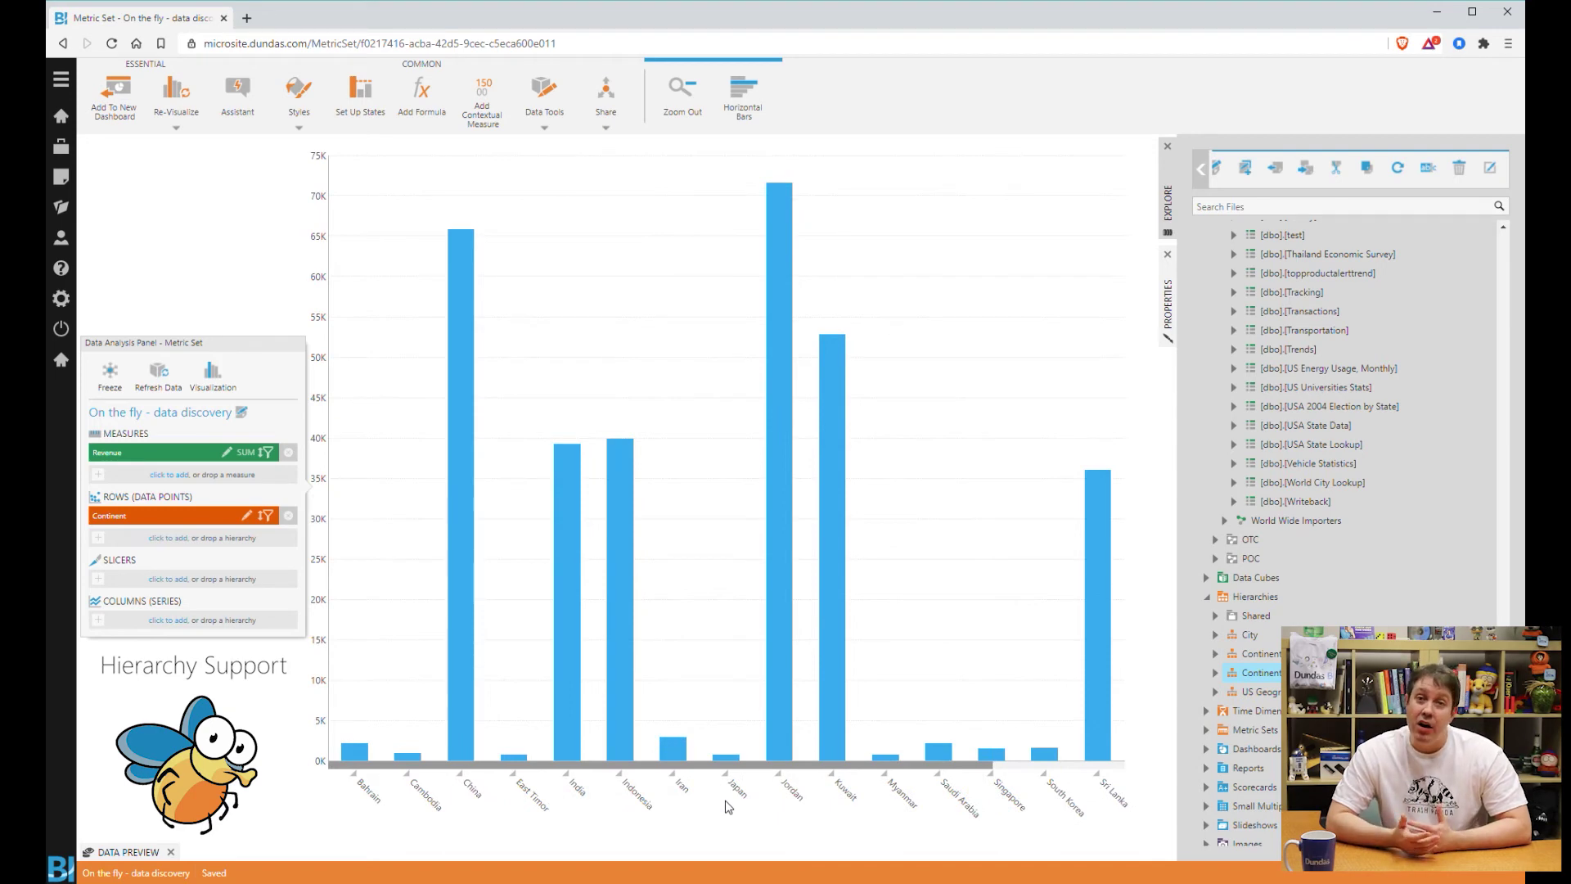
right_click(622, 504)
left_click(650, 532)
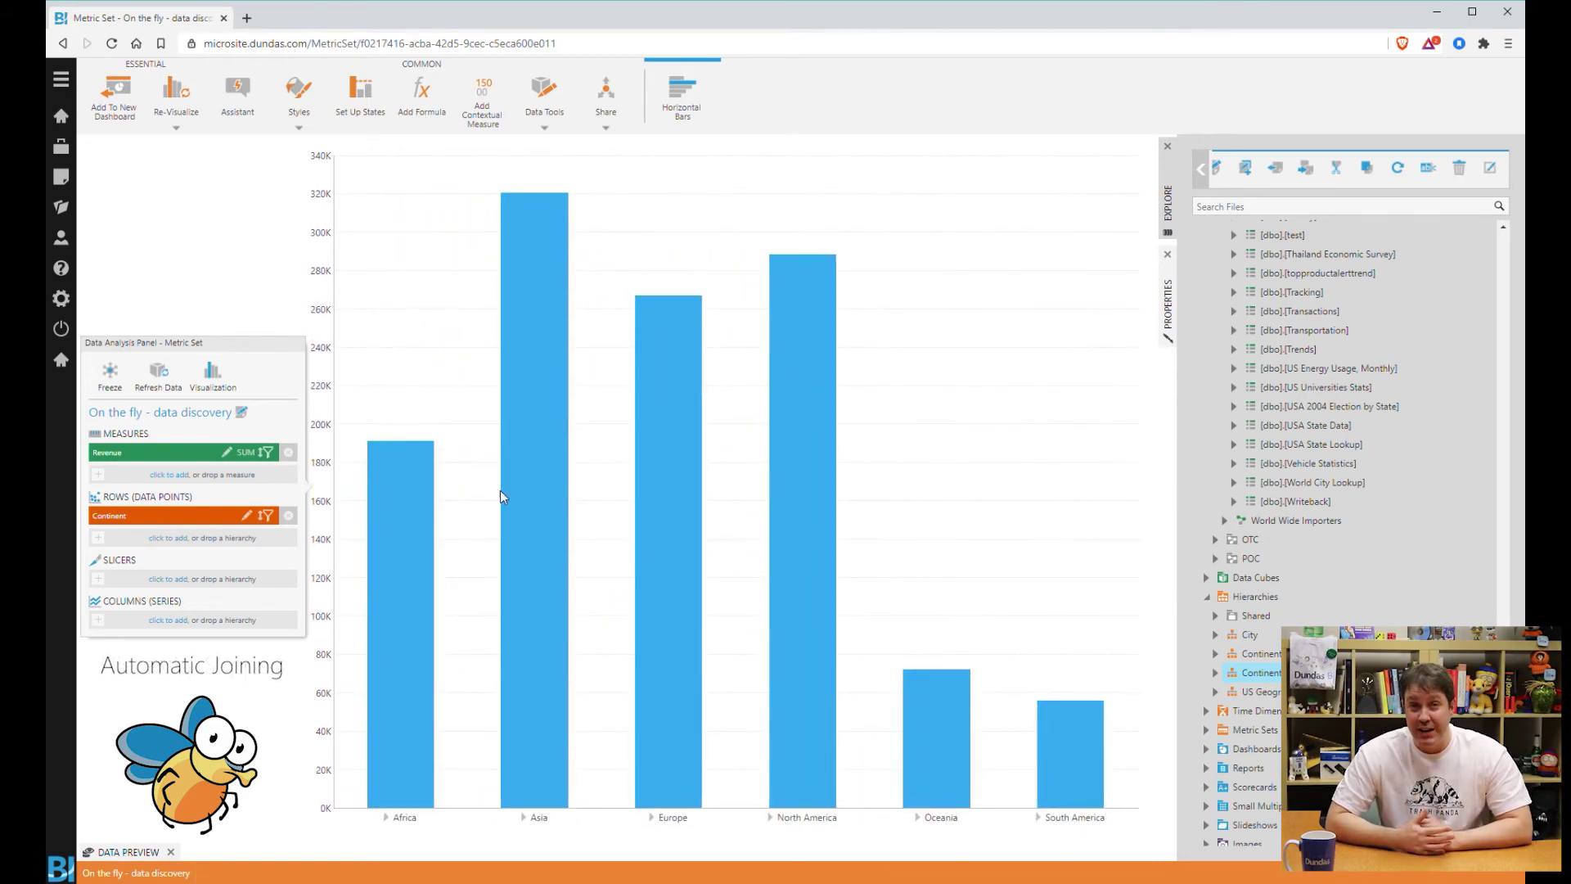
left_click(288, 516)
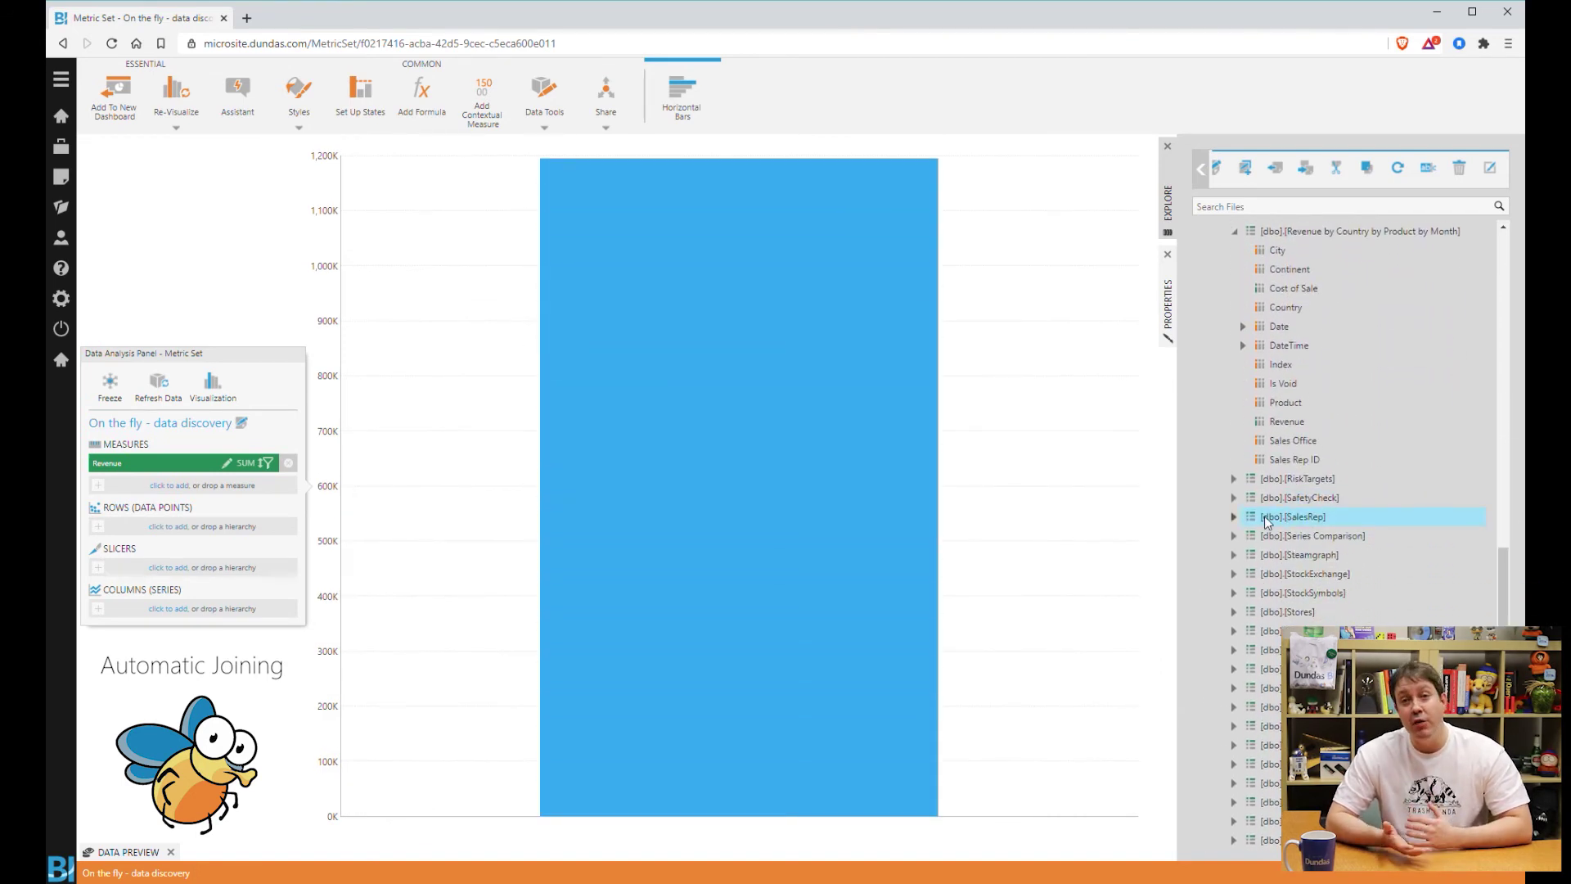
Chart Revenue by Sales Rep Name from [dbo].[SalesRep] and view that table's Relationships.
left_click(1236, 519)
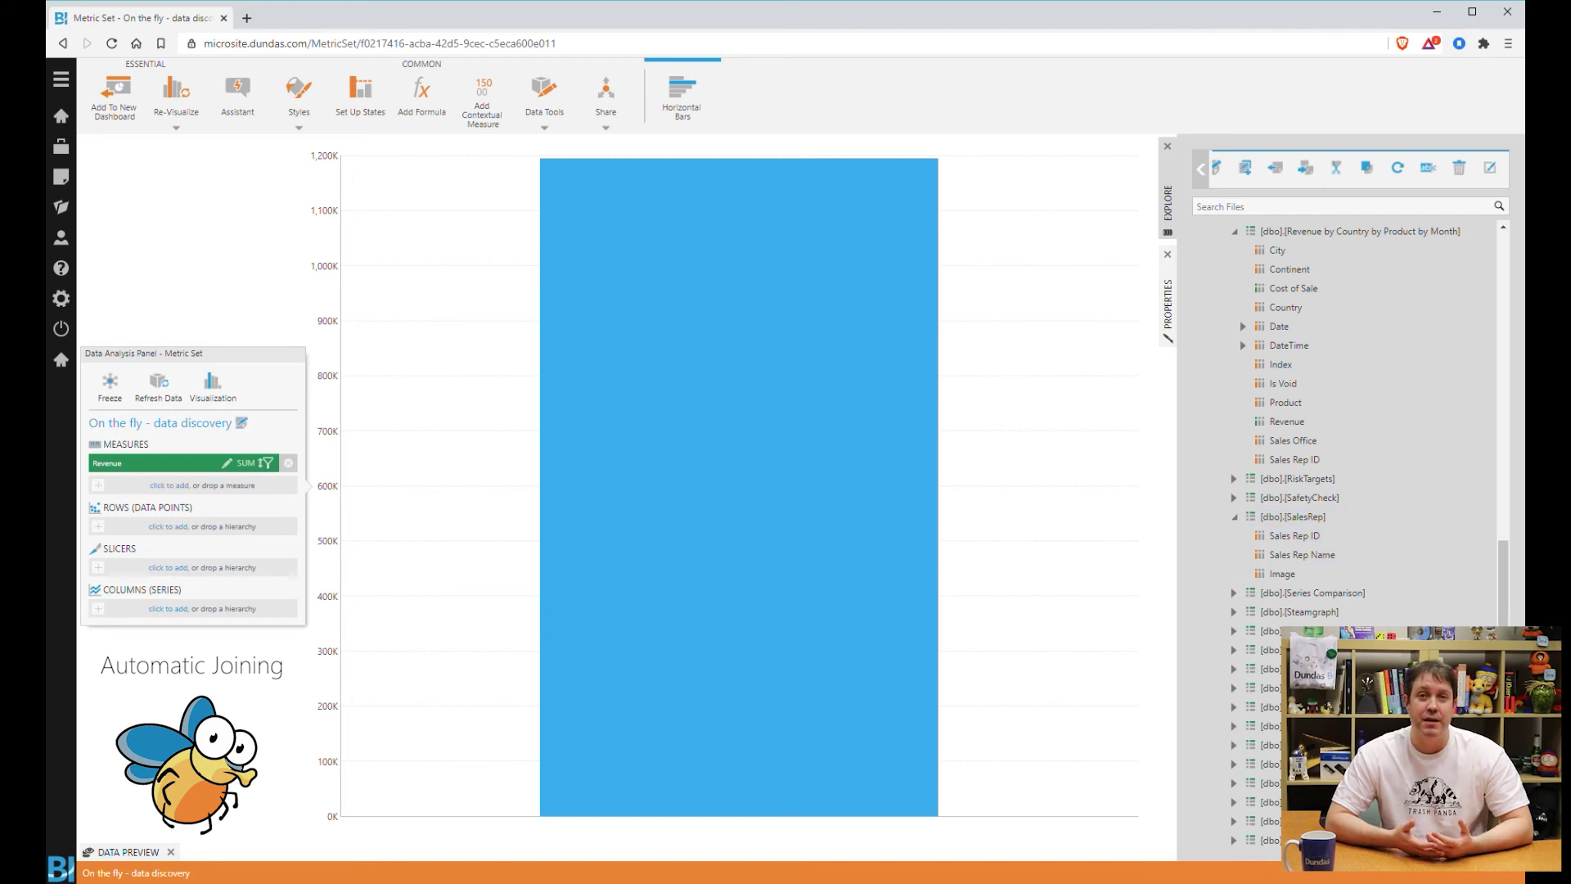
left_click_drag(1330, 561, 228, 531)
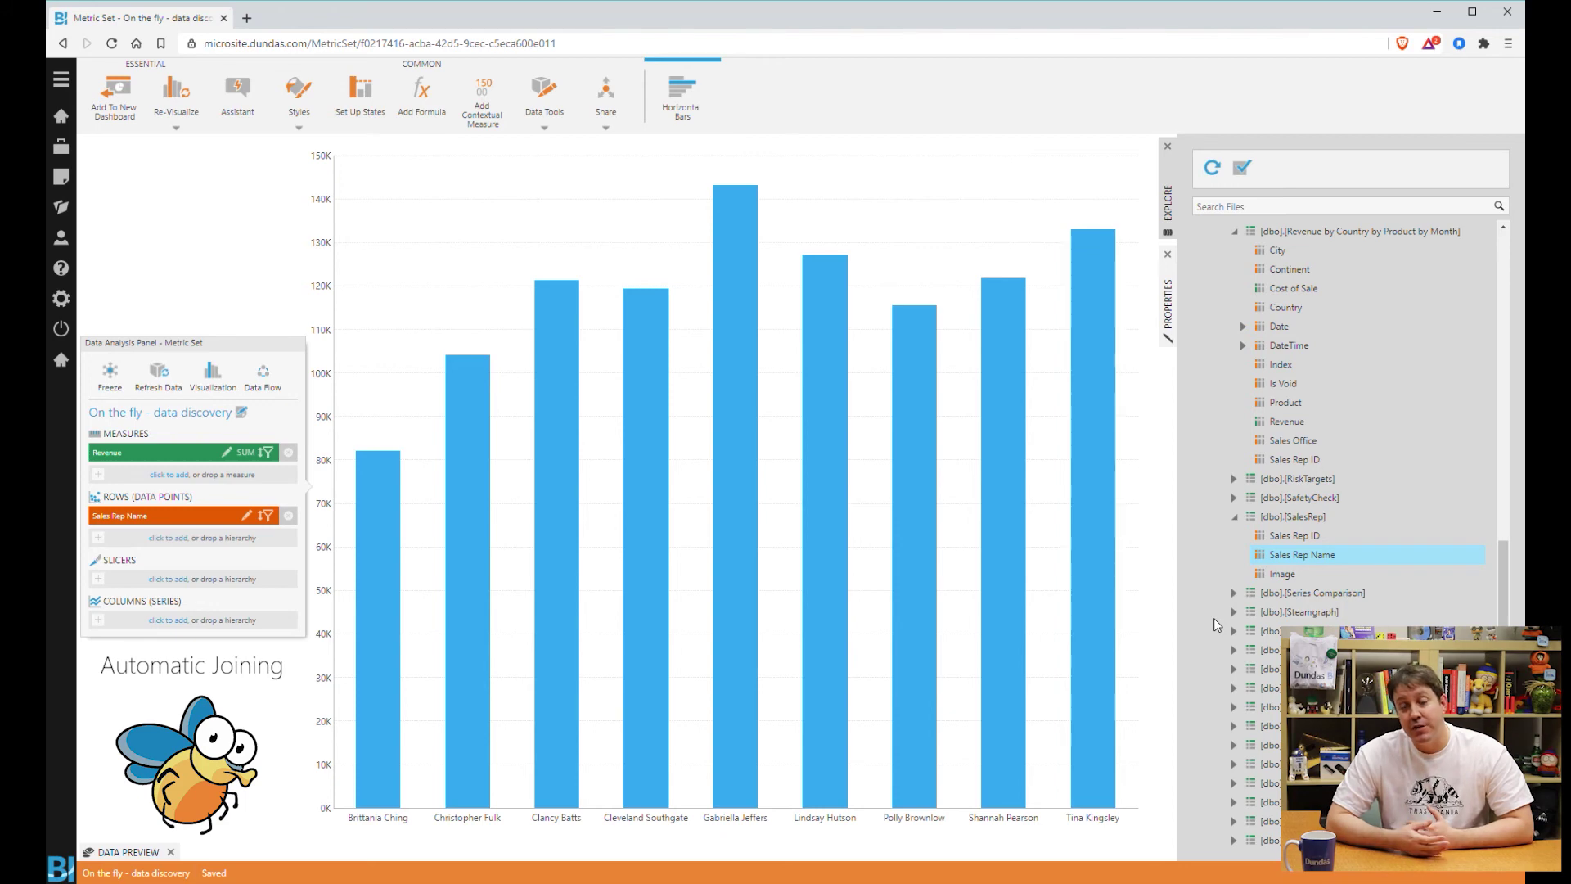
right_click(1300, 520)
left_click(1319, 534)
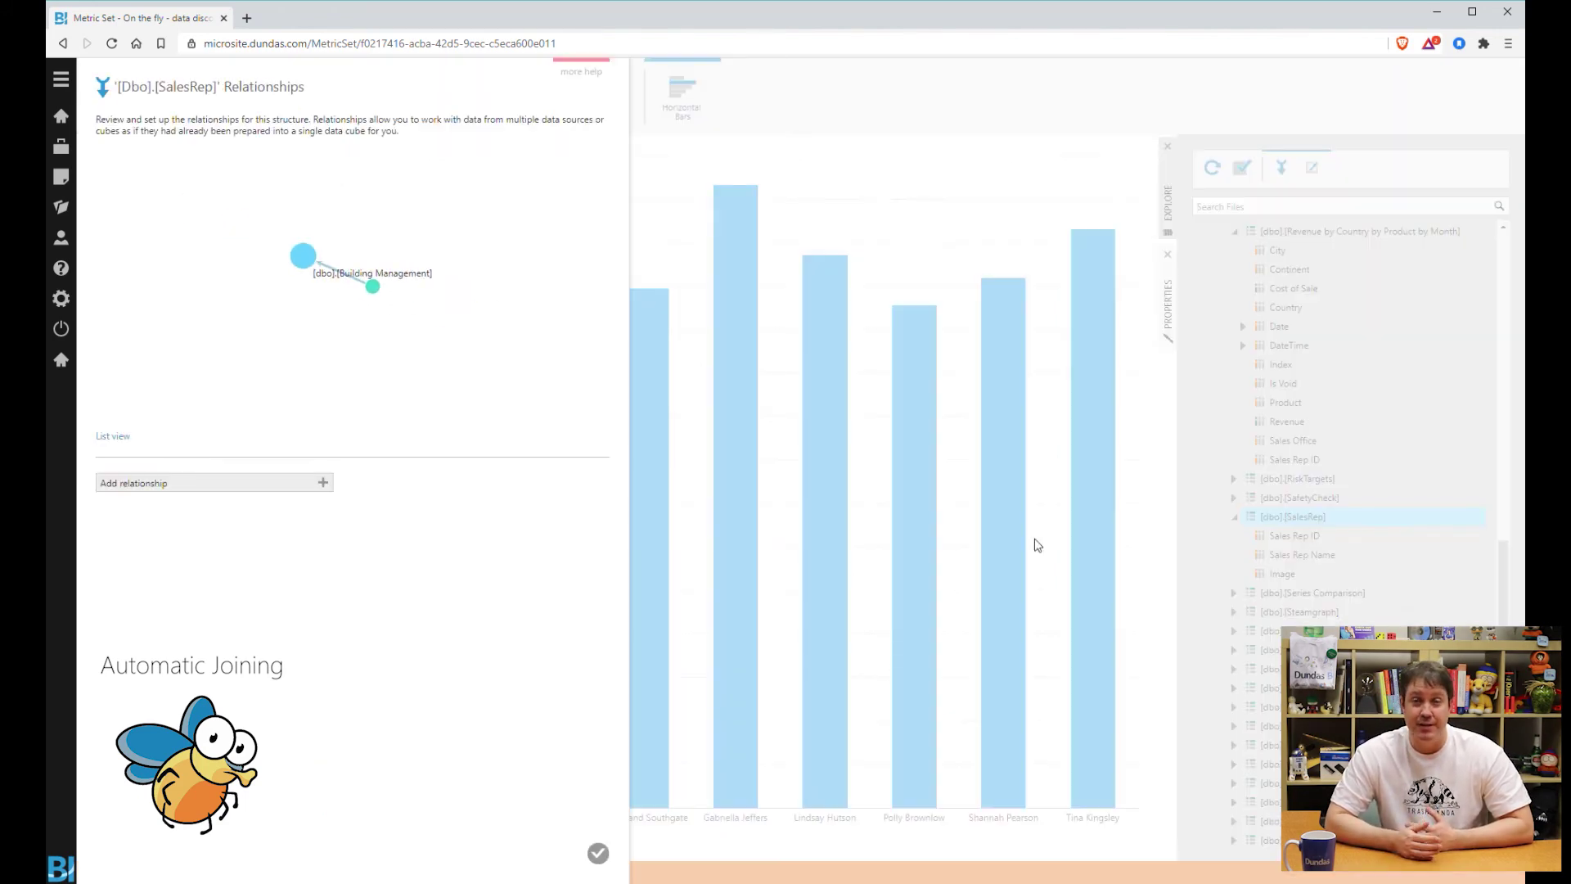